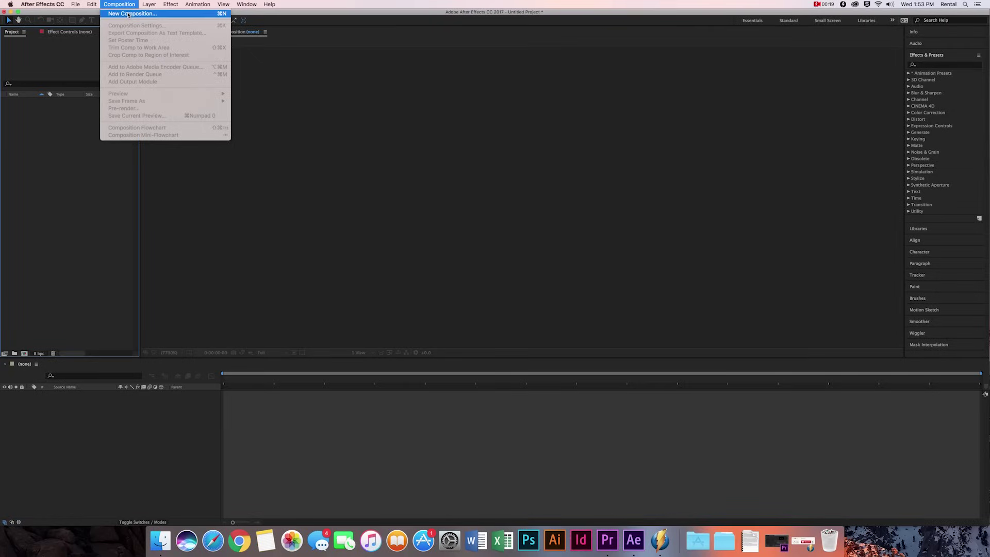
- Create Comp 1 at 1920×1080, 23.976 fps, 30 seconds long with a black background
{"action": "left_click", "coordinate": [128, 14]}
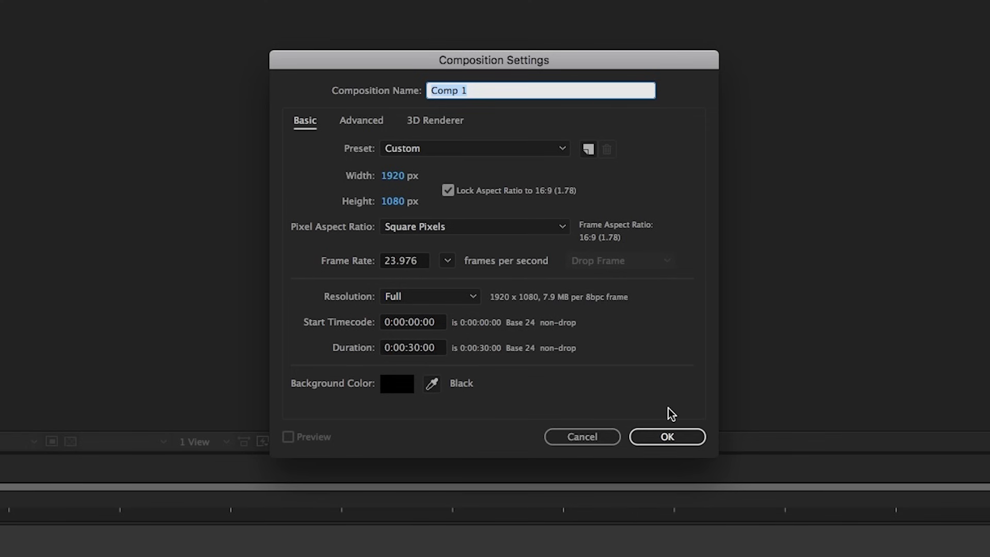
{"action": "left_click", "coordinate": [667, 437]}
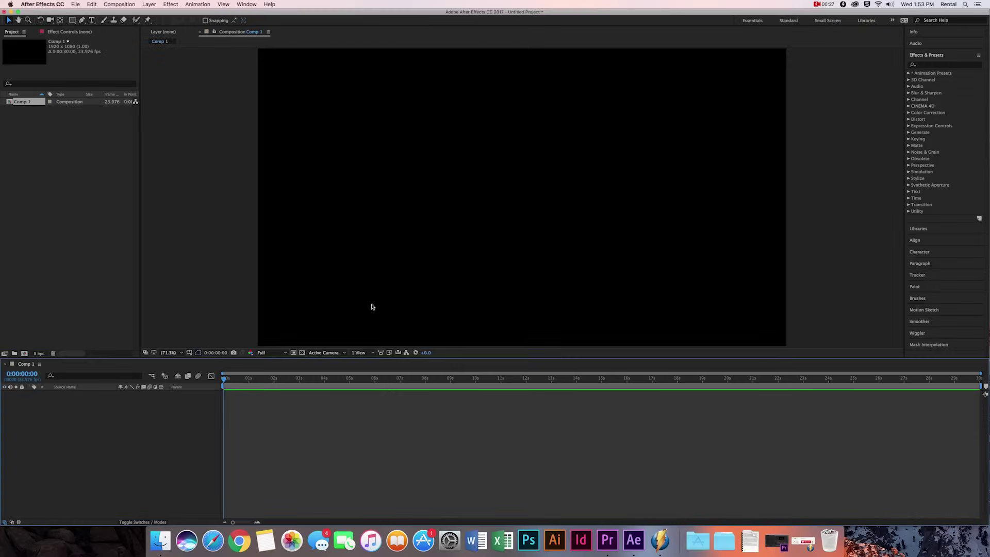
{"action": "left_click", "coordinate": [92, 20]}
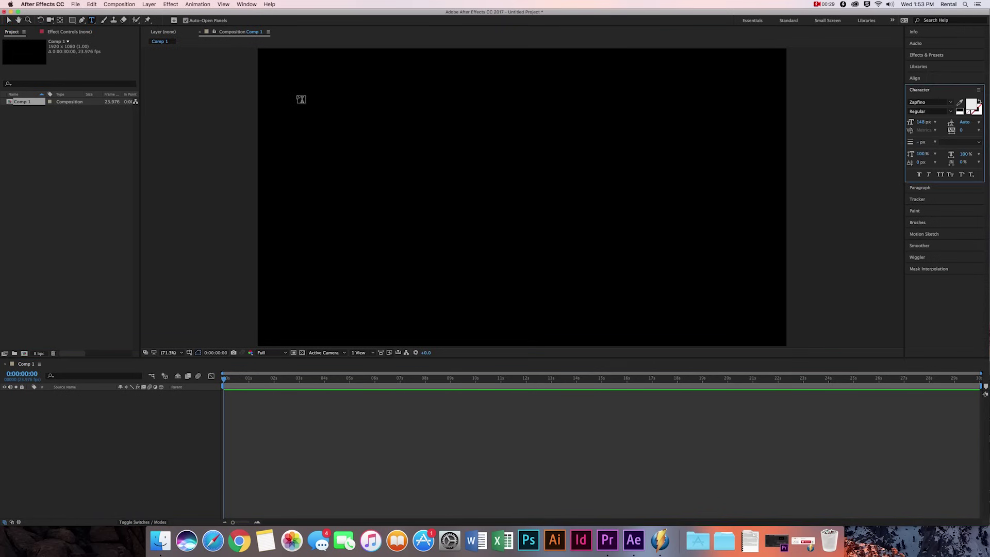
- Type the name in white Zapfino script, centre it, and duplicate the text layer
{"action": "left_click_drag", "start_coordinate": [349, 108], "coordinate": [721, 282]}
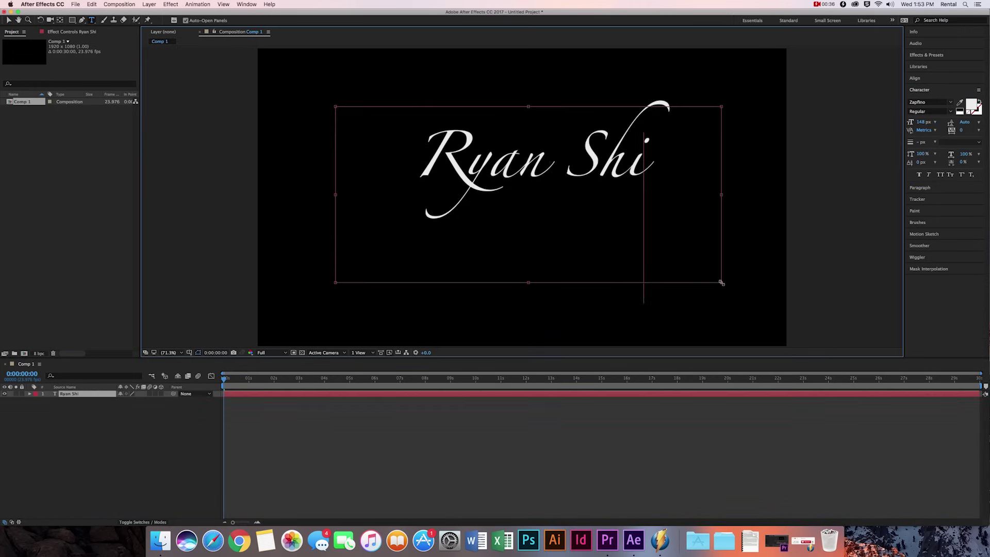
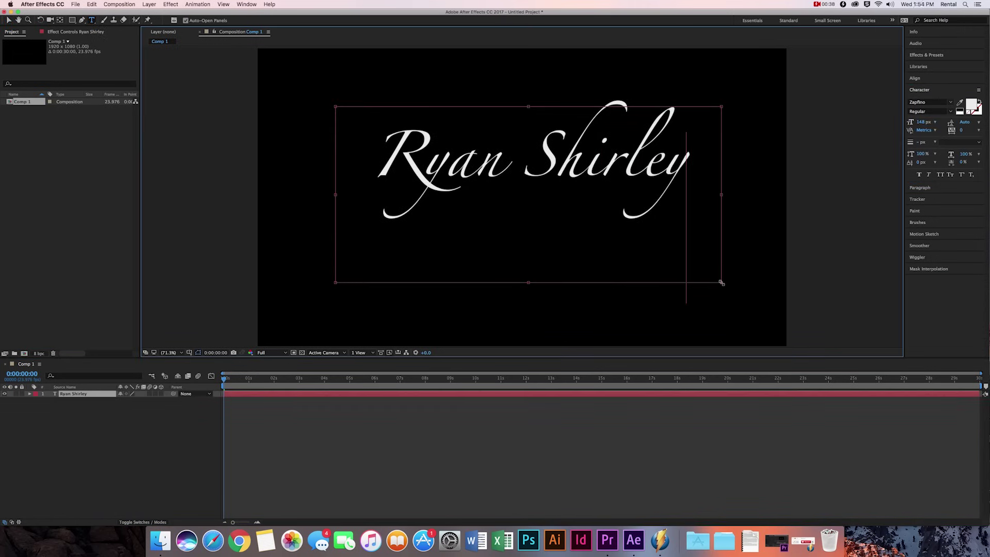
{"action": "left_click_drag", "start_coordinate": [525, 93], "coordinate": [515, 135]}
{"action": "left_click", "coordinate": [366, 396]}
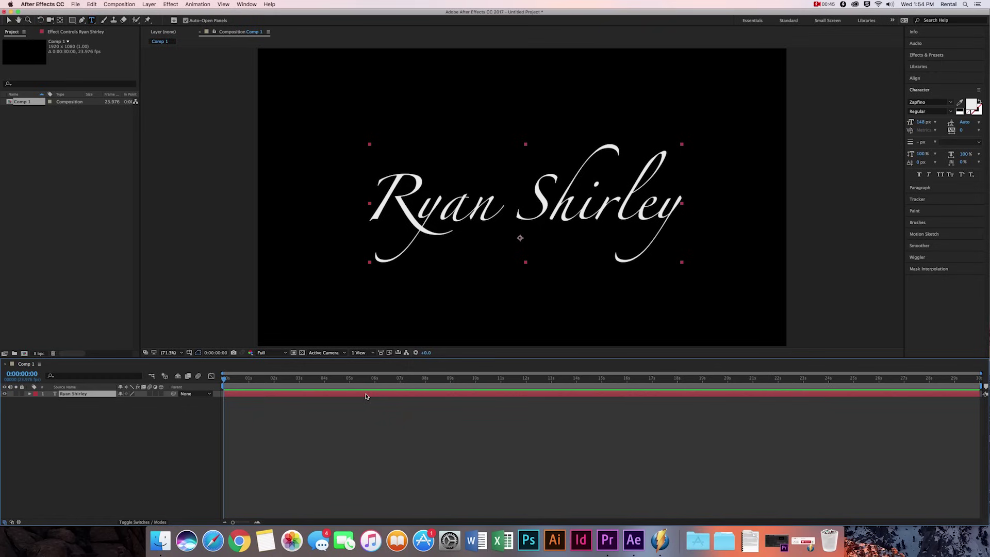
{"action": "key", "text": "super+d"}
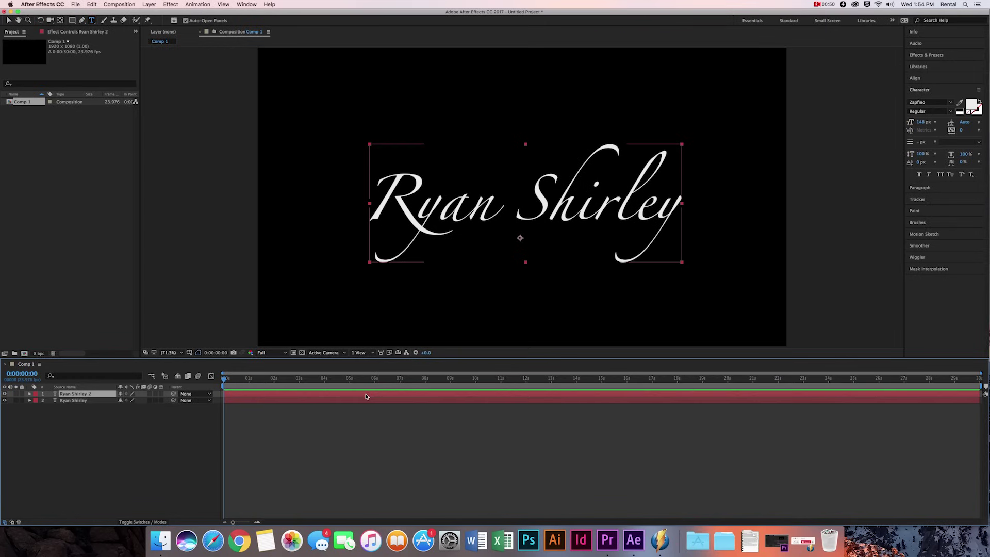
- Apply CC Particle Systems II to the duplicate text layer and preview the particle burst
{"action": "left_click", "coordinate": [928, 55]}
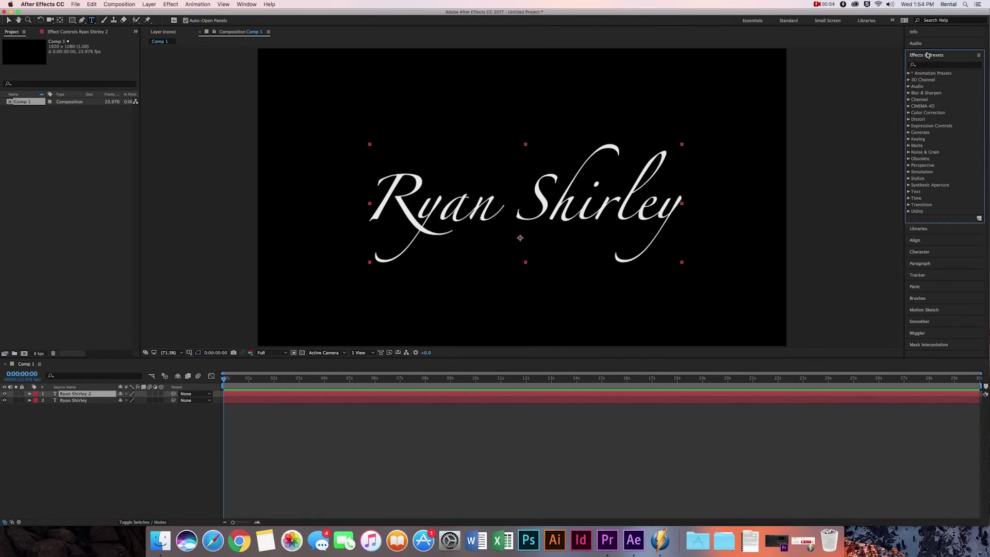
{"action": "left_click", "coordinate": [940, 65]}
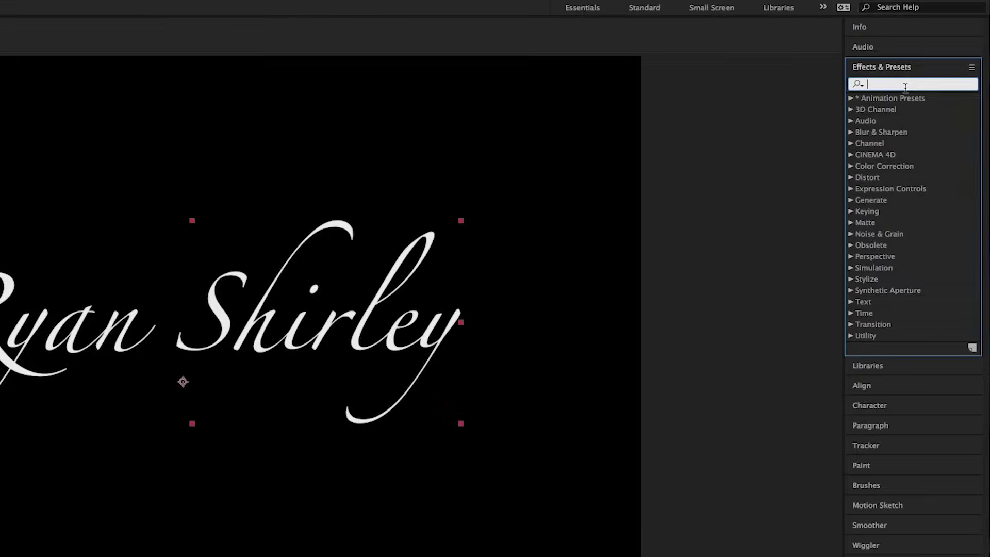
{"action": "type", "text": "part"}
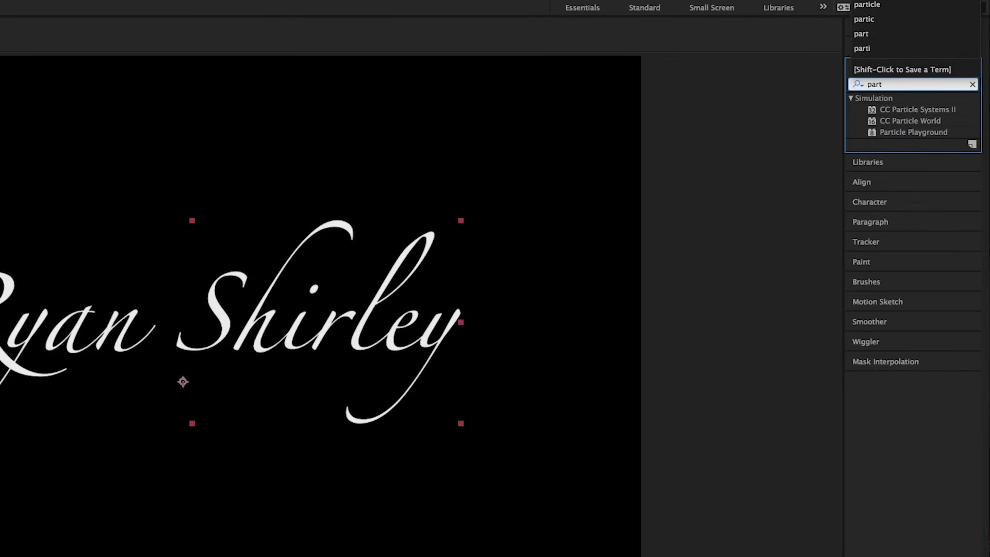
{"action": "left_click_drag", "start_coordinate": [915, 109], "coordinate": [426, 475]}
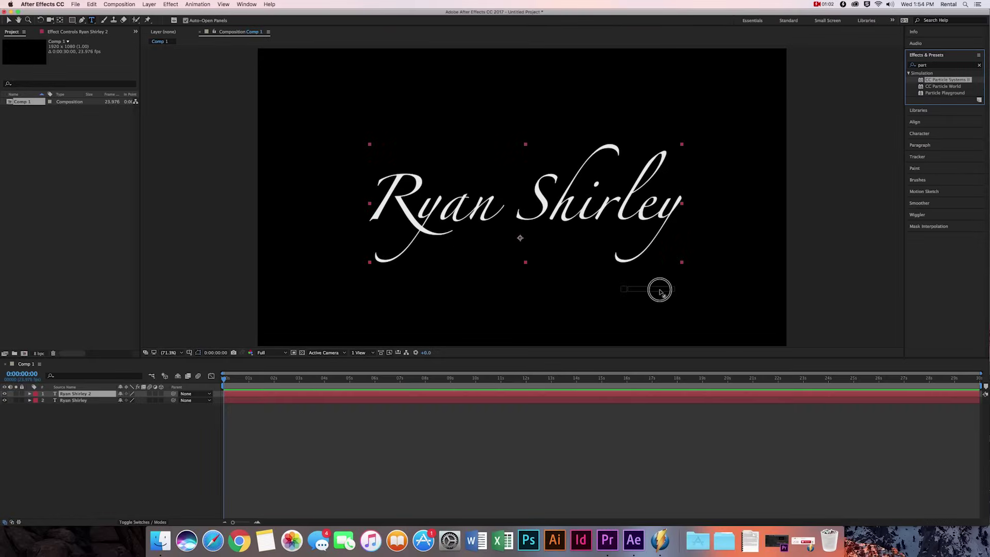
{"action": "left_click_drag", "start_coordinate": [660, 291], "coordinate": [426, 396]}
{"action": "left_click", "coordinate": [364, 398]}
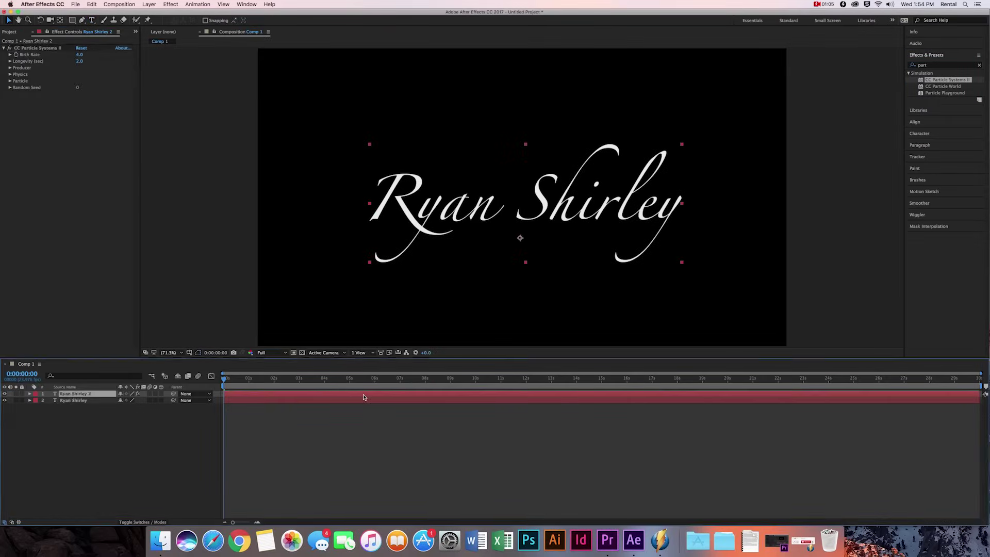
{"action": "key", "text": "space"}
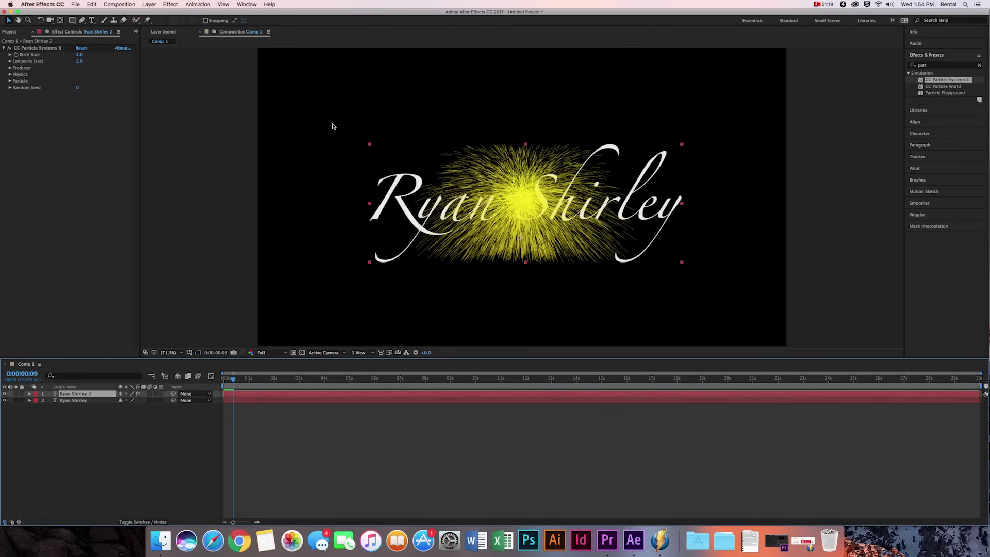
- Add CC Composite to the same layer and move it above CC Particle Systems II
{"action": "left_click", "coordinate": [944, 65]}
{"action": "type", "text": "comp"}
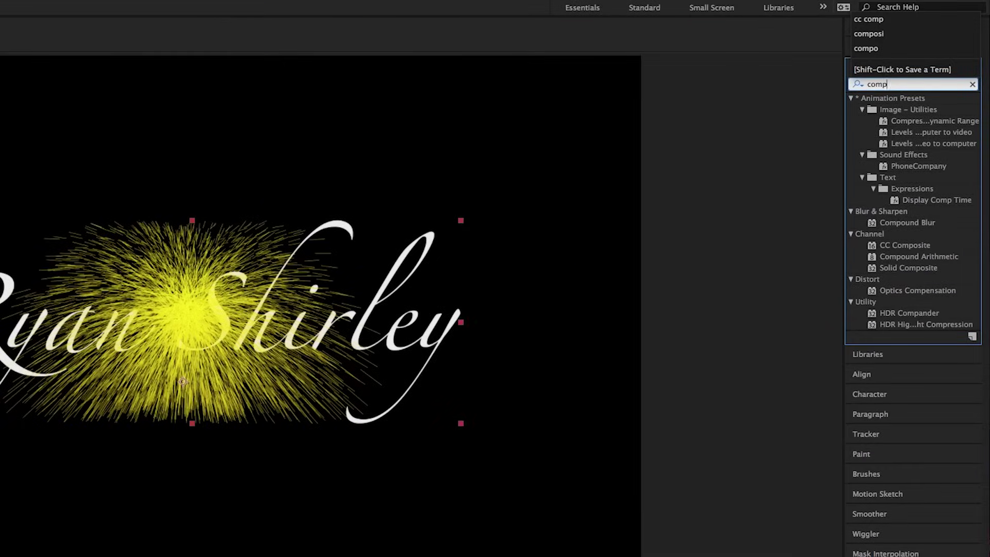
{"action": "left_click", "coordinate": [912, 246]}
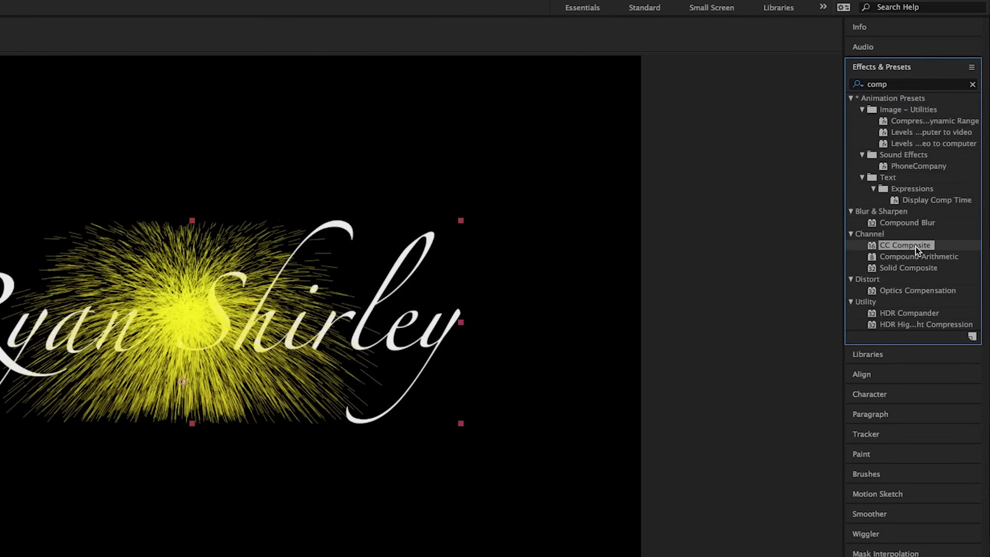
{"action": "type", "text": "o"}
{"action": "left_click_drag", "start_coordinate": [924, 137], "coordinate": [366, 394]}
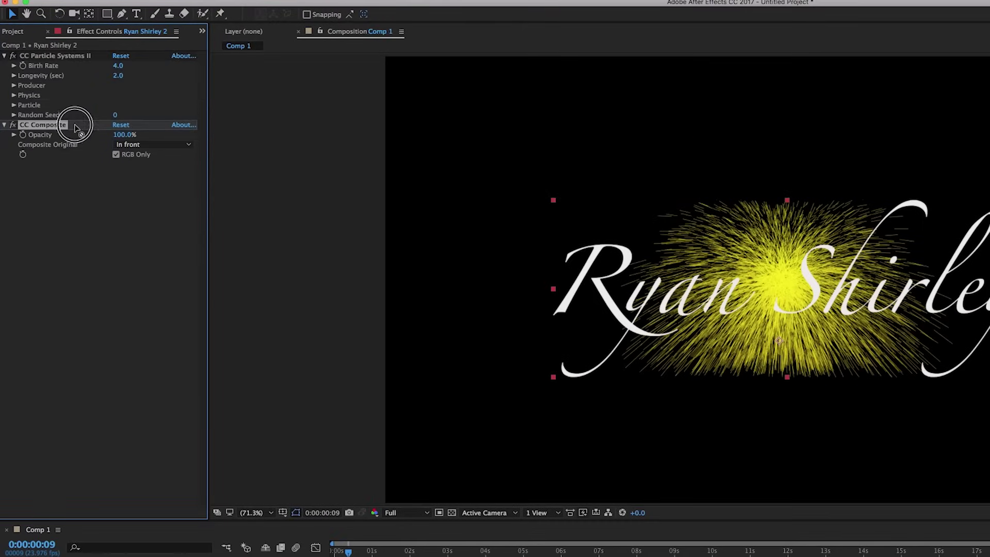
{"action": "left_click_drag", "start_coordinate": [58, 108], "coordinate": [83, 56]}
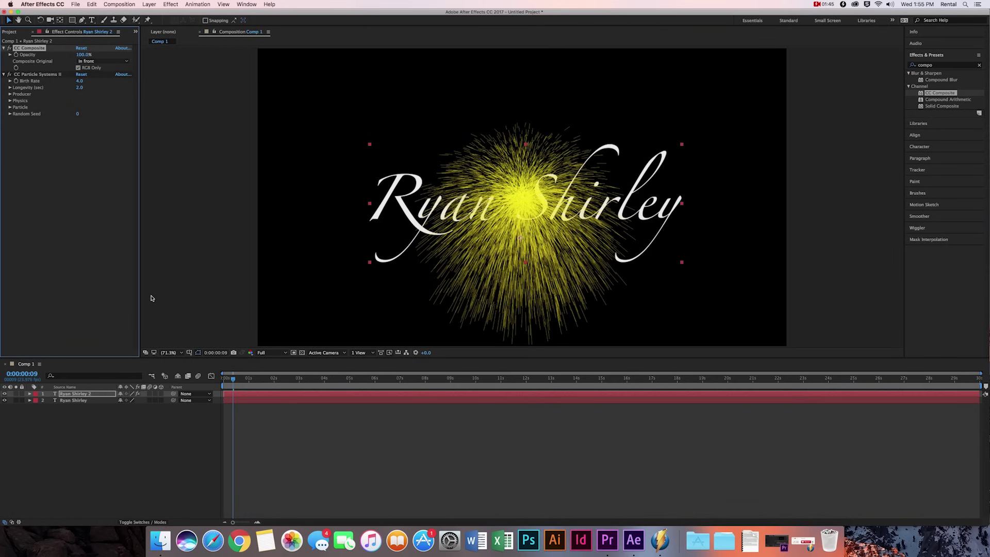
{"action": "mouse_move", "coordinate": [233, 379]}
{"action": "left_mouse_down"}
{"action": "mouse_move", "coordinate": [258, 380]}
{"action": "mouse_move", "coordinate": [230, 381]}
{"action": "left_mouse_up"}
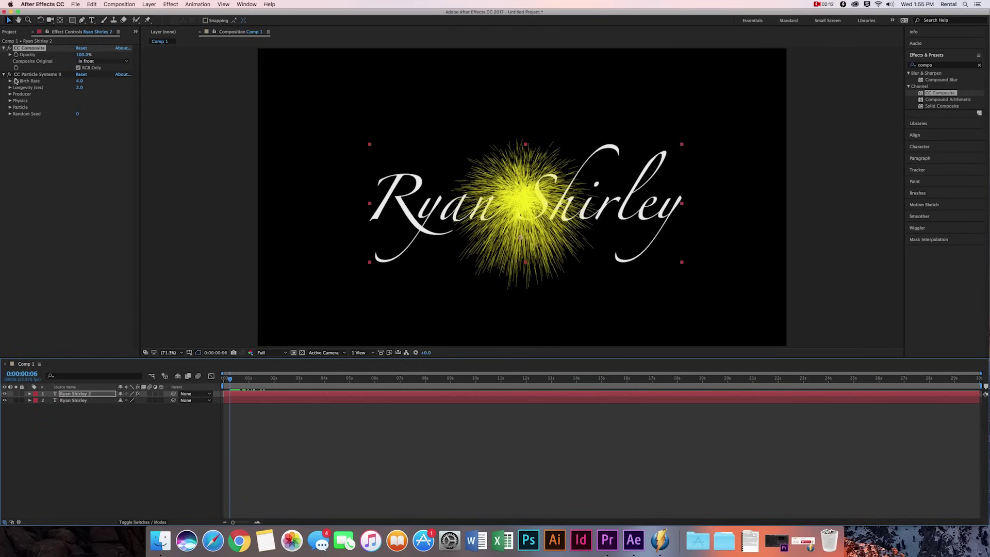
{"action": "left_click", "coordinate": [9, 81]}
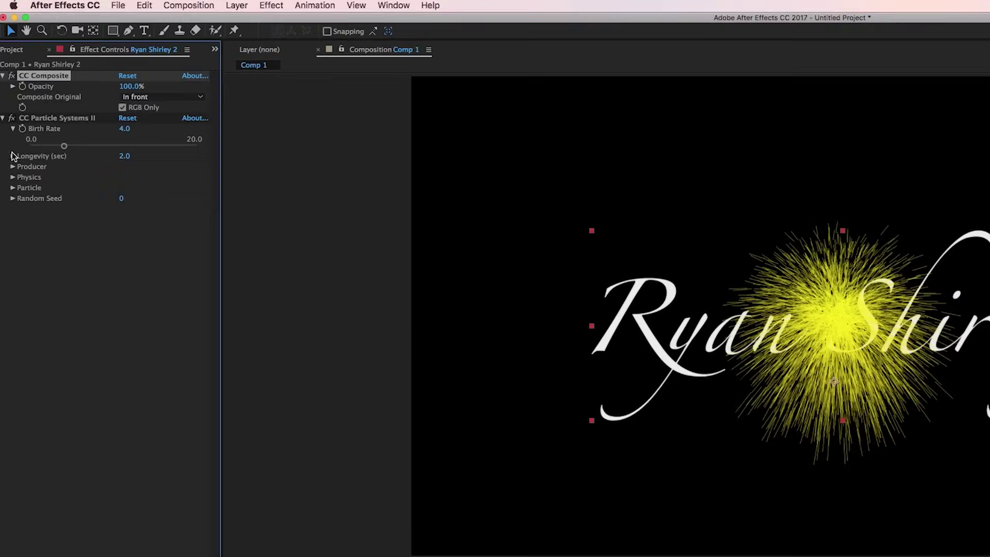
- Expand the particle effect's property groups and set Birth Rate to 25
{"action": "left_click", "coordinate": [10, 98]}
{"action": "left_click", "coordinate": [12, 183]}
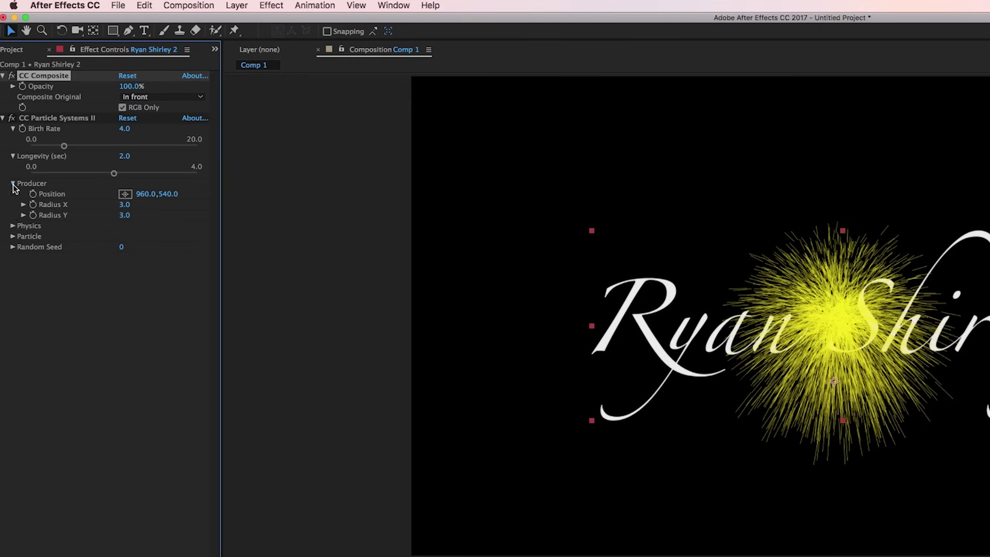
{"action": "left_click", "coordinate": [13, 225]}
{"action": "left_click", "coordinate": [13, 321]}
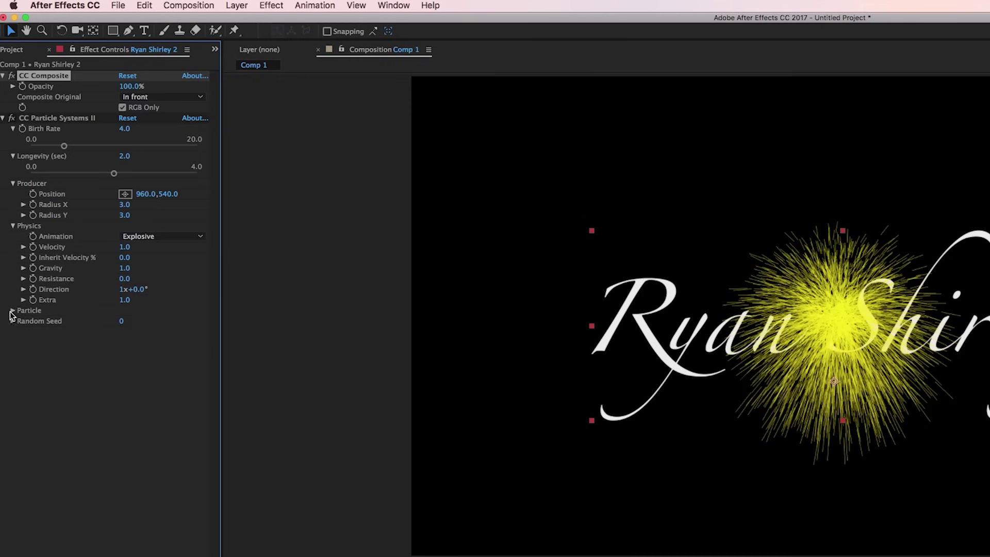
{"action": "left_click", "coordinate": [12, 310]}
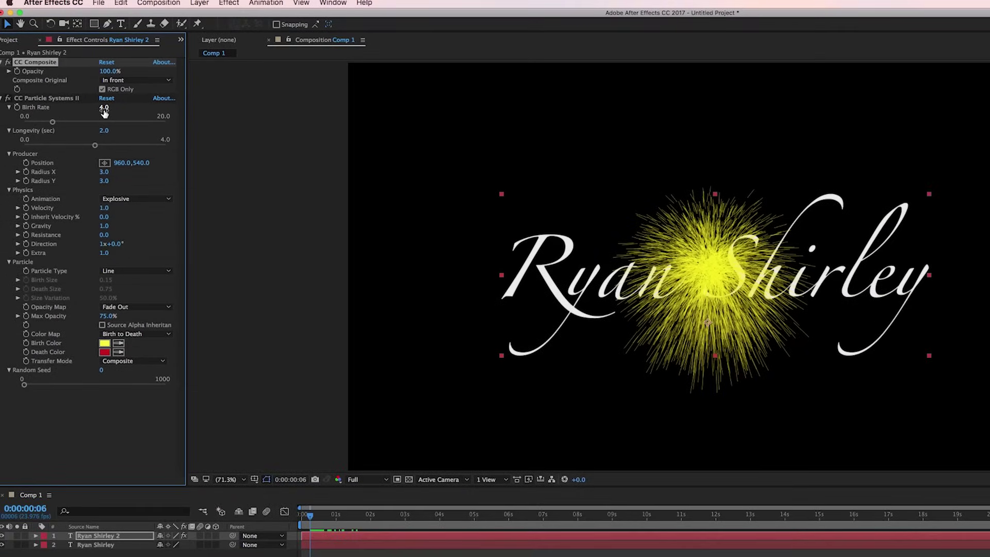
{"action": "left_click", "coordinate": [103, 108]}
{"action": "type", "text": "25"}
{"action": "key", "text": "Return"}
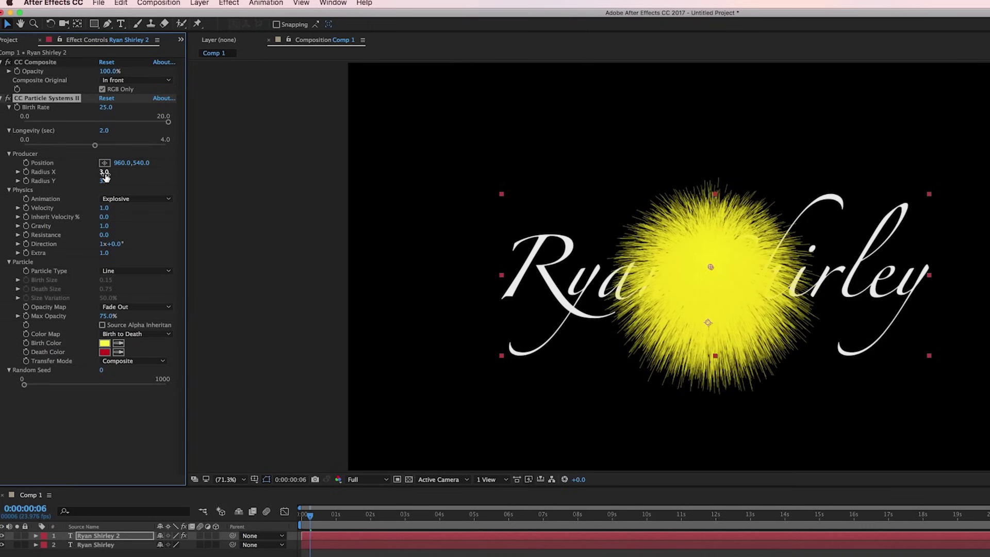
- Set the Producer Radius X to 1 and Radius Y to 20
{"action": "left_click", "coordinate": [105, 172]}
{"action": "type", "text": "1"}
{"action": "key", "text": "Return"}
{"action": "left_click", "coordinate": [104, 180]}
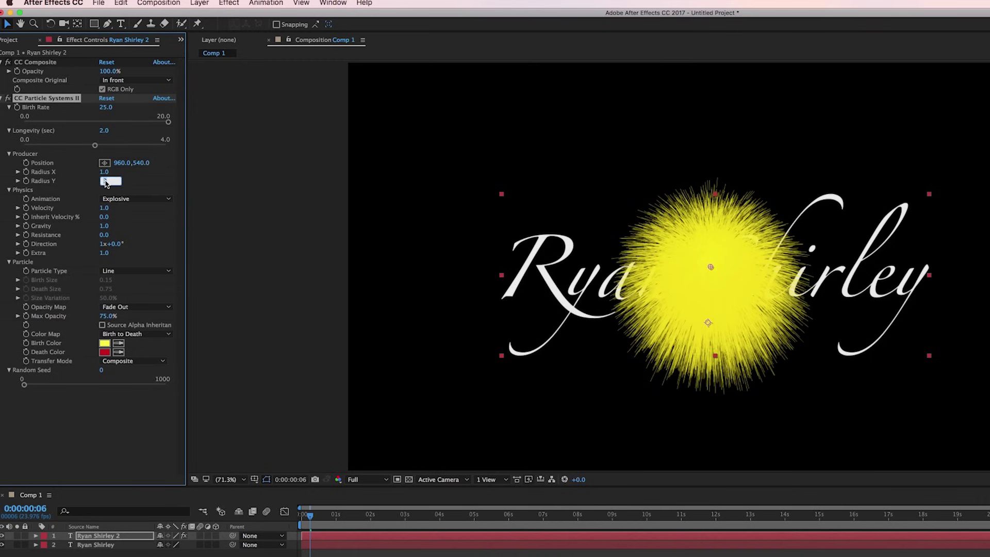
{"action": "type", "text": "3"}
{"action": "key", "text": "Return"}
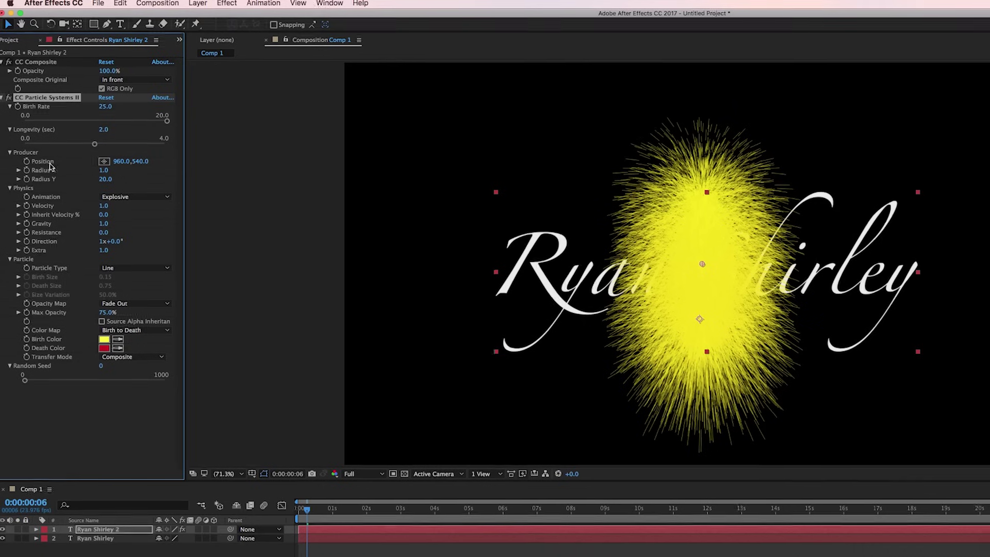
{"action": "left_click_drag", "start_coordinate": [306, 509], "coordinate": [302, 514]}
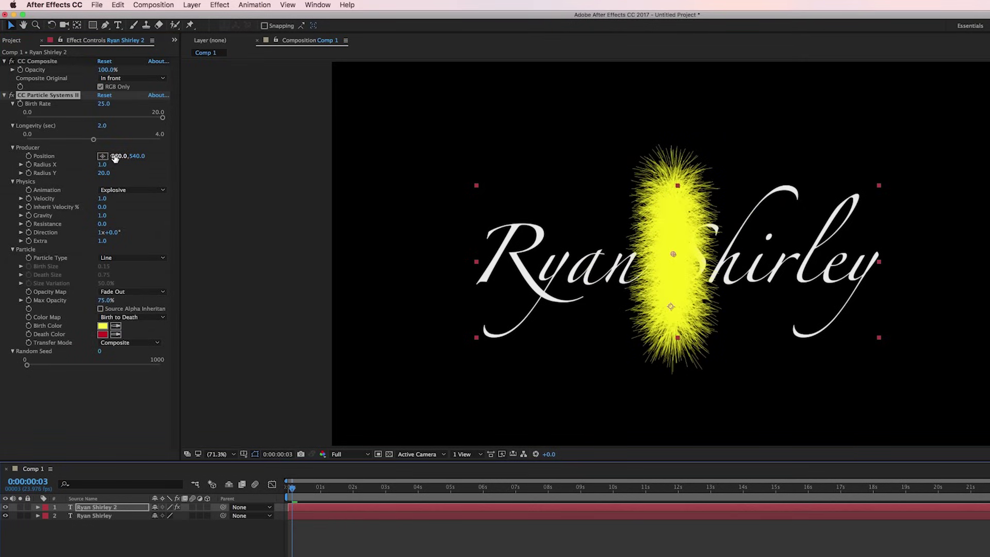
- Keyframe the emitter Position from 0,540 at the start to 1920,540 at 0:00:02:12
{"action": "left_click", "coordinate": [29, 156]}
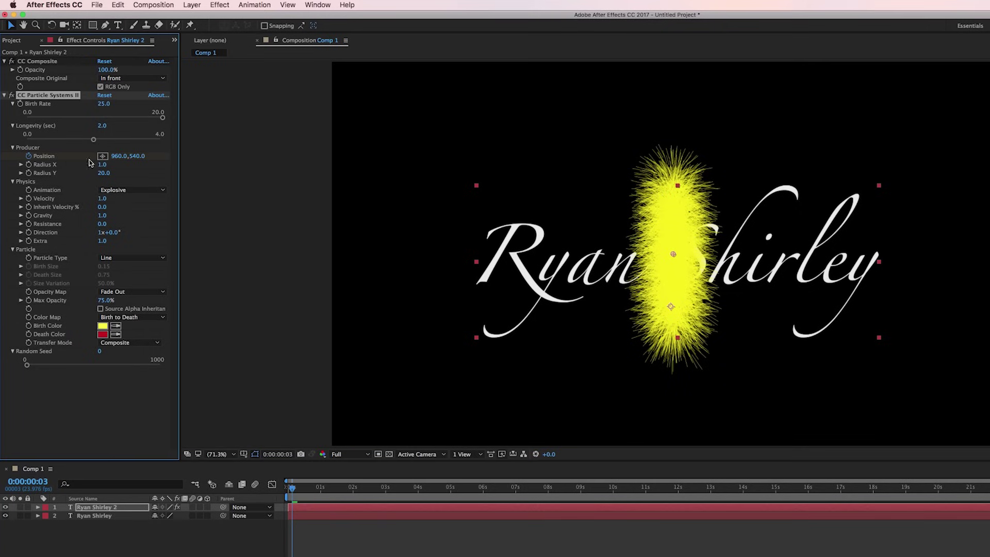
{"action": "left_click", "coordinate": [117, 156]}
{"action": "type", "text": "0"}
{"action": "key", "text": "Return"}
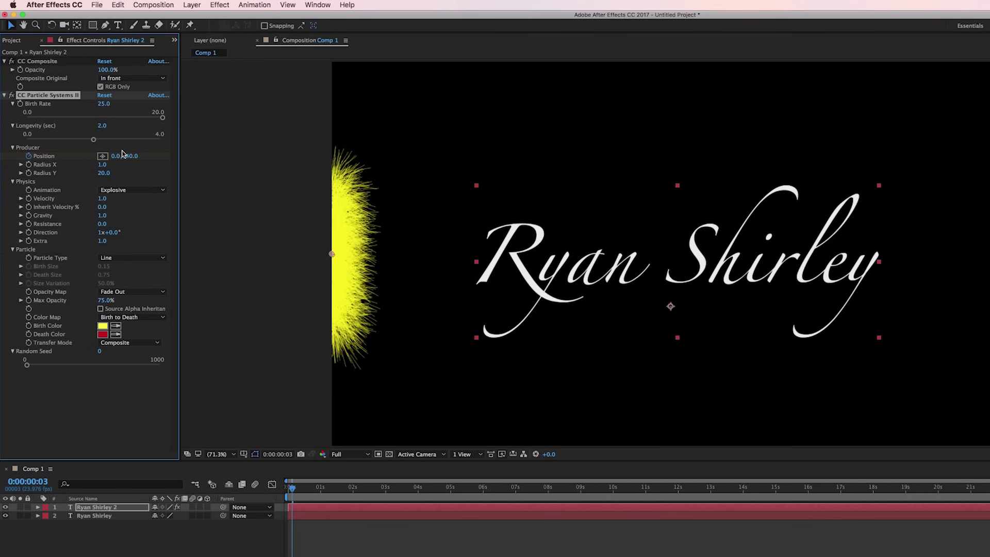
{"action": "left_click_drag", "start_coordinate": [293, 490], "coordinate": [369, 490]}
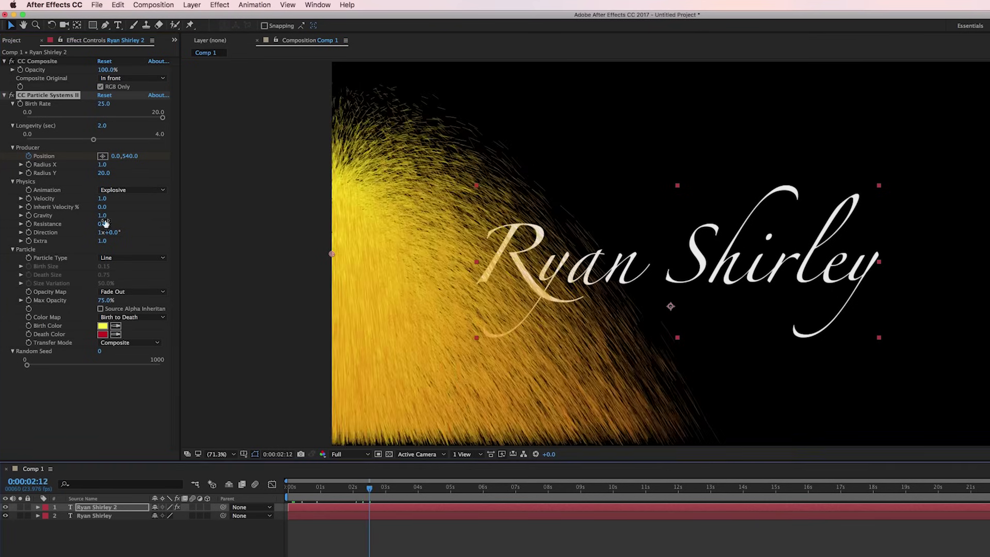
{"action": "left_click", "coordinate": [115, 156]}
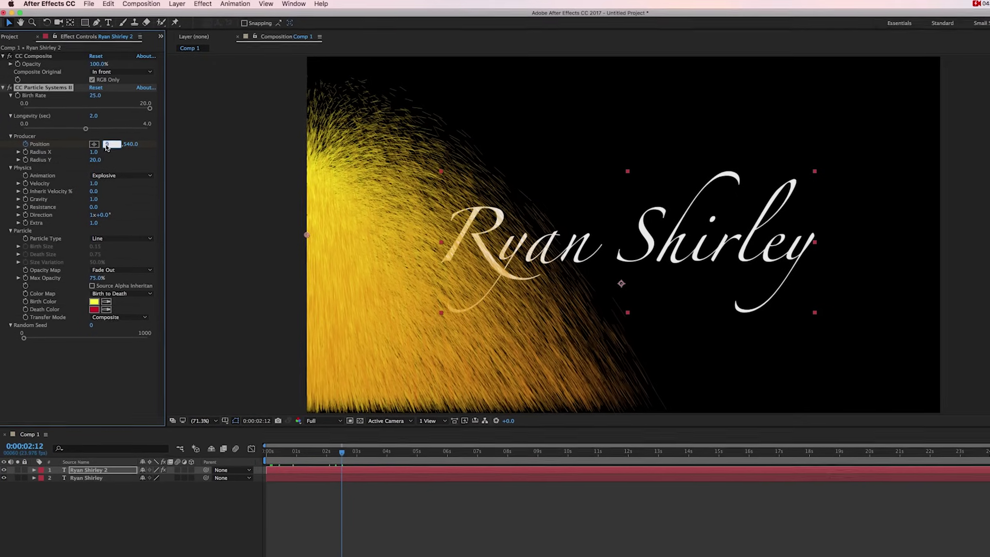
{"action": "type", "text": "1920"}
{"action": "key", "text": "Return"}
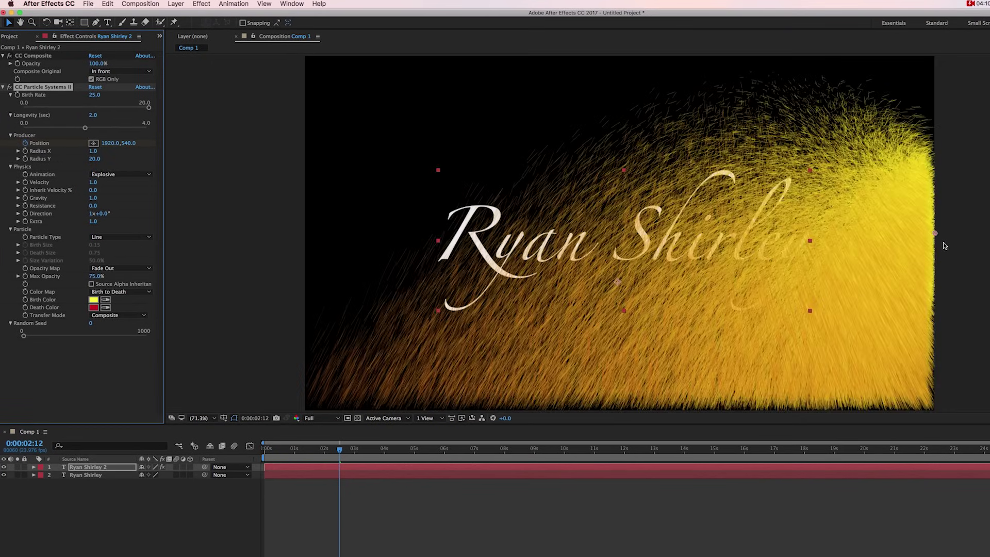
- Enable Source Alpha Inheritance, preview the sweep, and end the work area near 3 seconds
{"action": "left_click", "coordinate": [92, 284]}
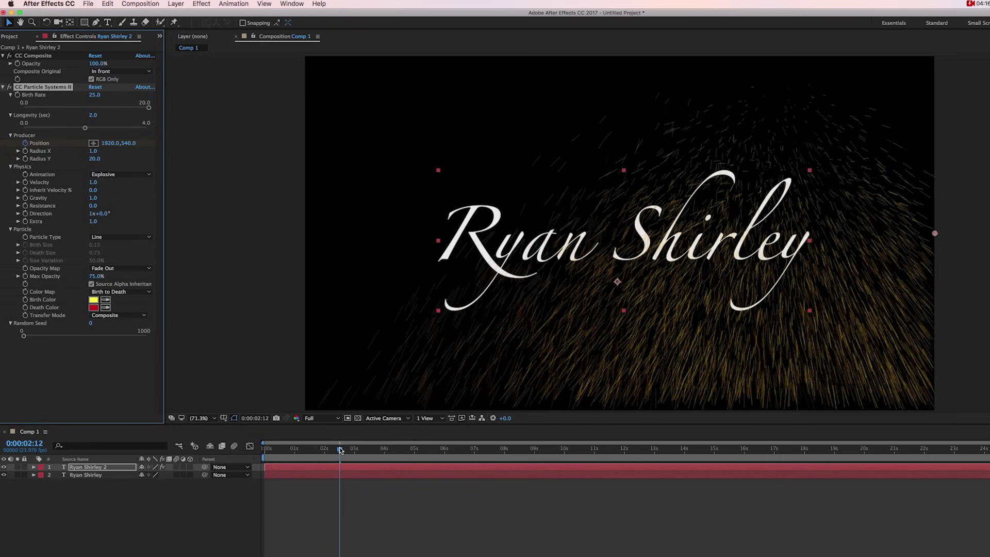
{"action": "left_click_drag", "start_coordinate": [340, 449], "coordinate": [320, 454]}
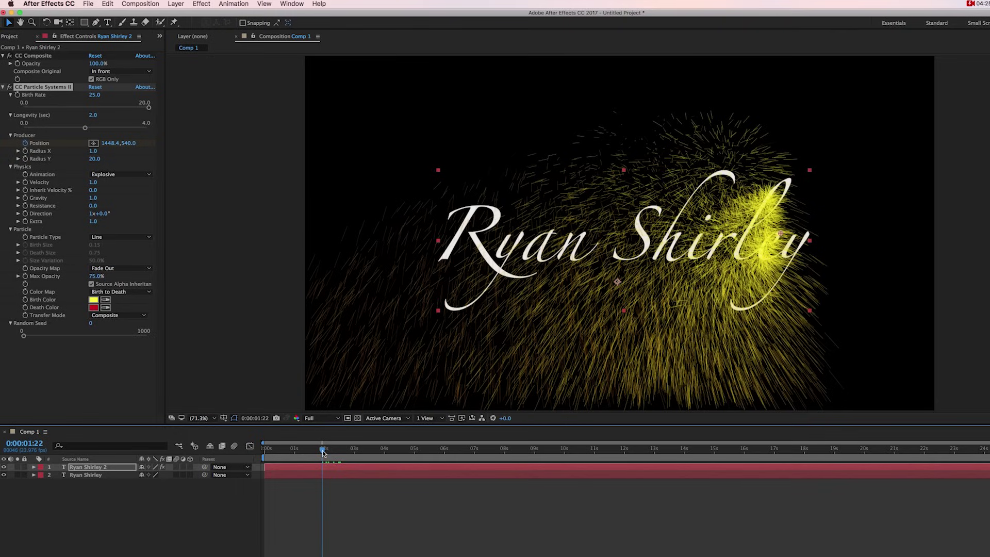
{"action": "left_click_drag", "start_coordinate": [324, 452], "coordinate": [265, 453]}
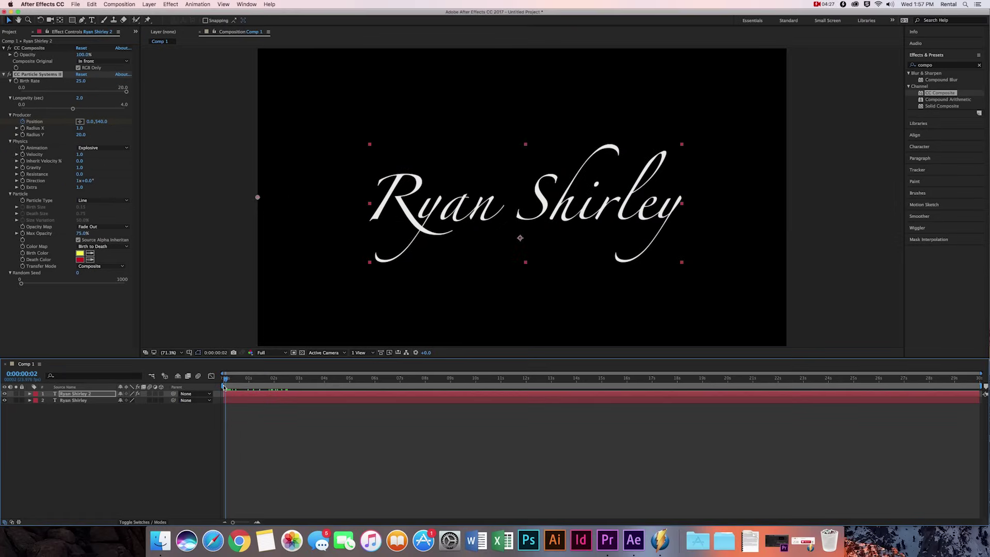
{"action": "key", "text": "space"}
{"action": "key", "text": "space"}
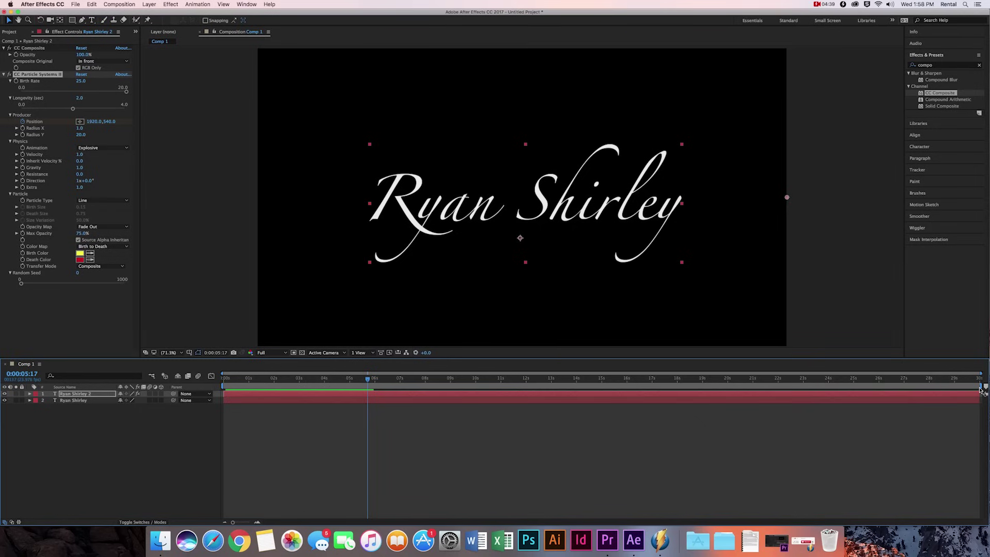
{"action": "left_click_drag", "start_coordinate": [982, 391], "coordinate": [299, 387]}
{"action": "left_click", "coordinate": [228, 386]}
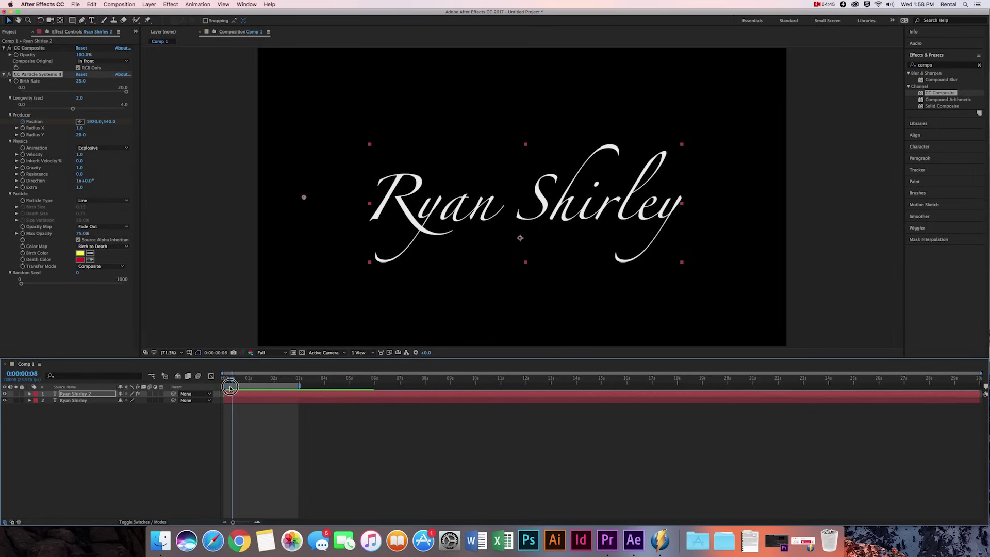
- Set the particle Animation to Direction with Velocity 0.1, previewing the result
{"action": "left_click", "coordinate": [90, 149]}
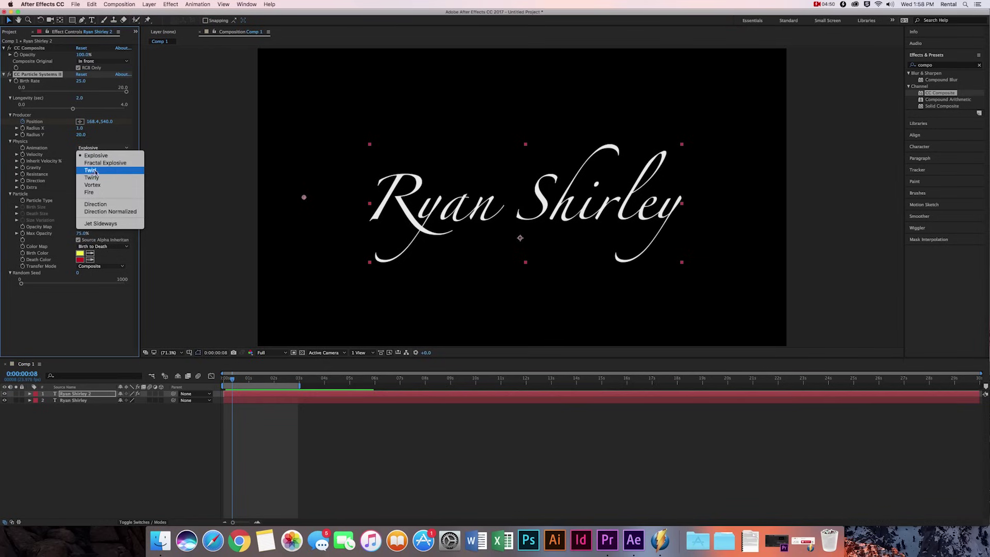
{"action": "left_click", "coordinate": [93, 192]}
{"action": "key", "text": "space"}
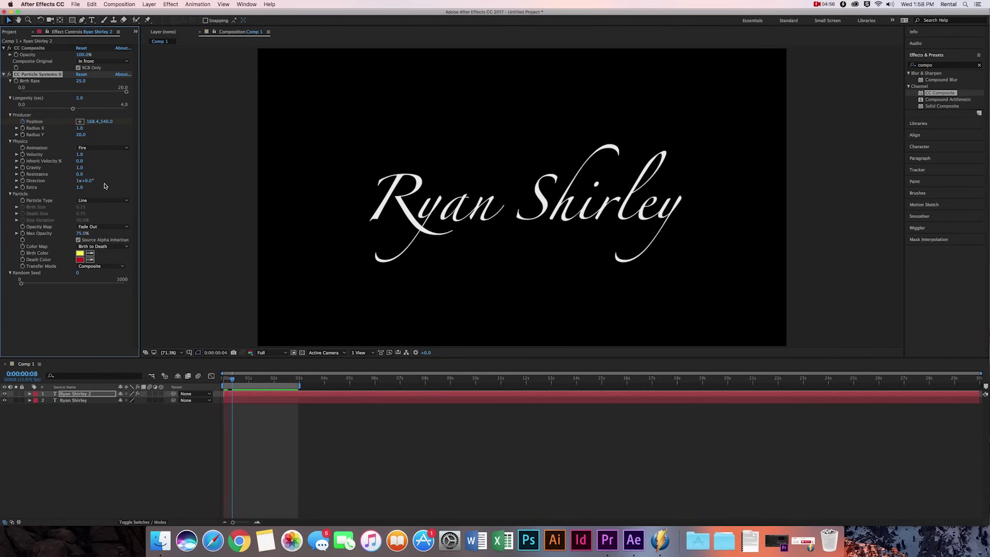
{"action": "left_click", "coordinate": [103, 148]}
{"action": "left_click", "coordinate": [108, 205]}
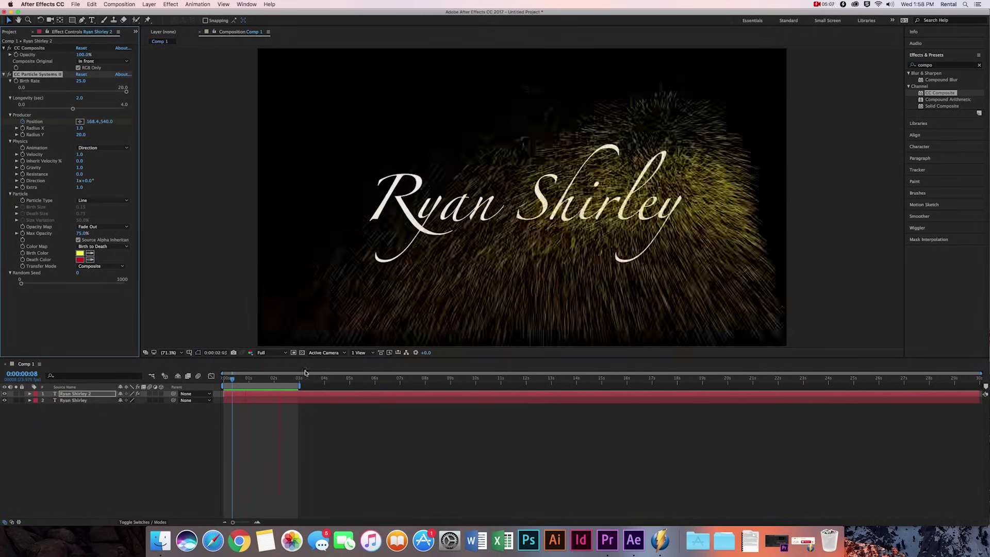
{"action": "left_click", "coordinate": [79, 154]}
{"action": "left_click", "coordinate": [79, 155]}
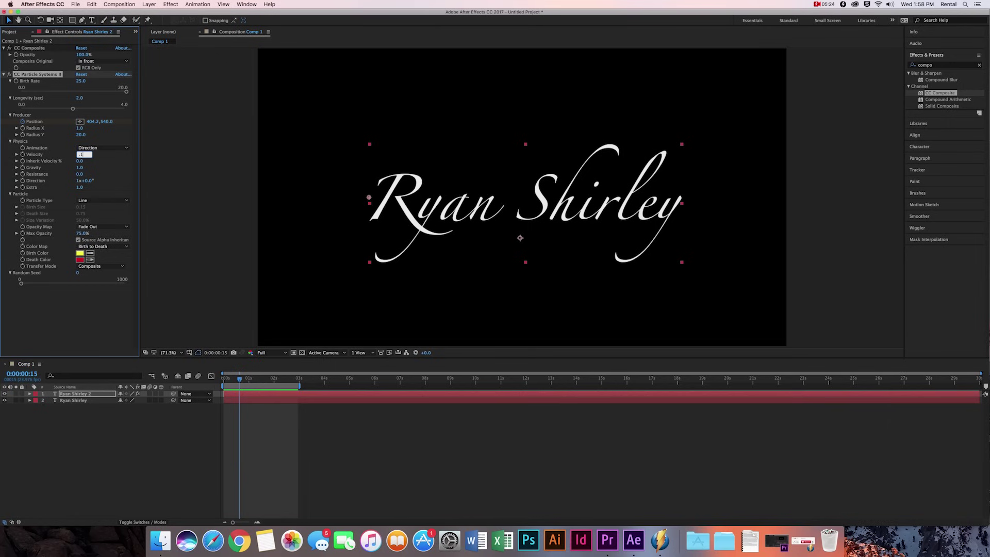
{"action": "key", "text": "Return"}
{"action": "key", "text": "space"}
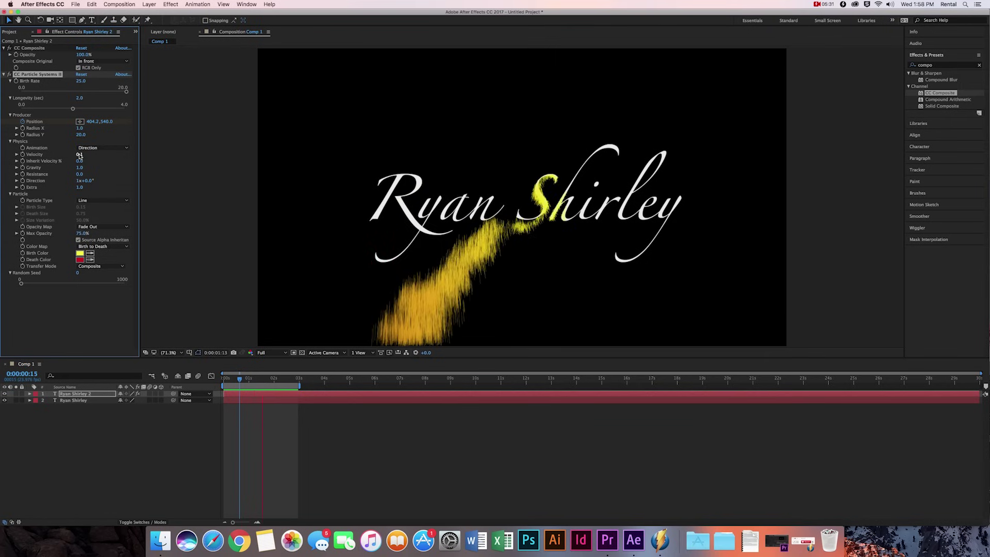
{"action": "key", "text": "space"}
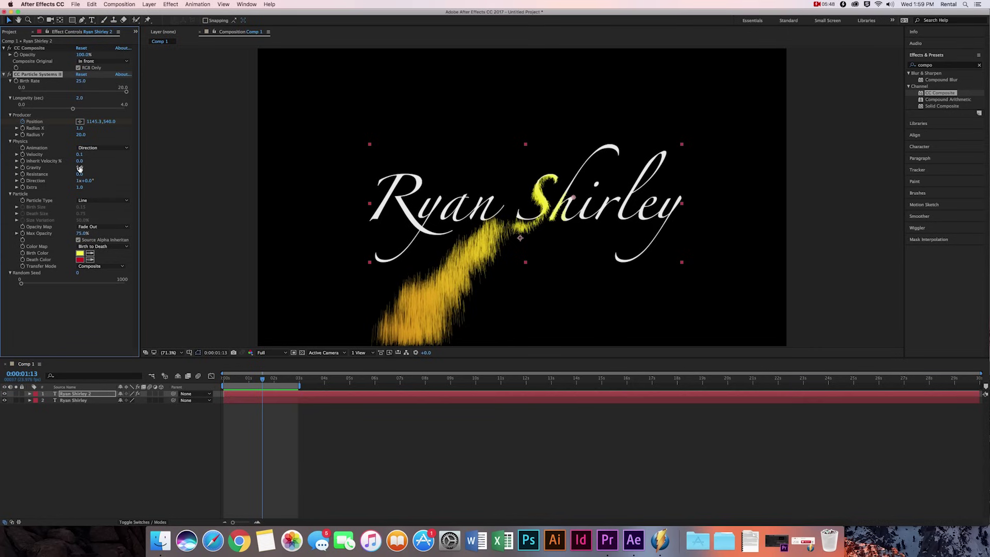
- Set Gravity to -0.1 so the particles drift upward
{"action": "left_click", "coordinate": [80, 169]}
{"action": "type", "text": "-0.1"}
{"action": "key", "text": "Return"}
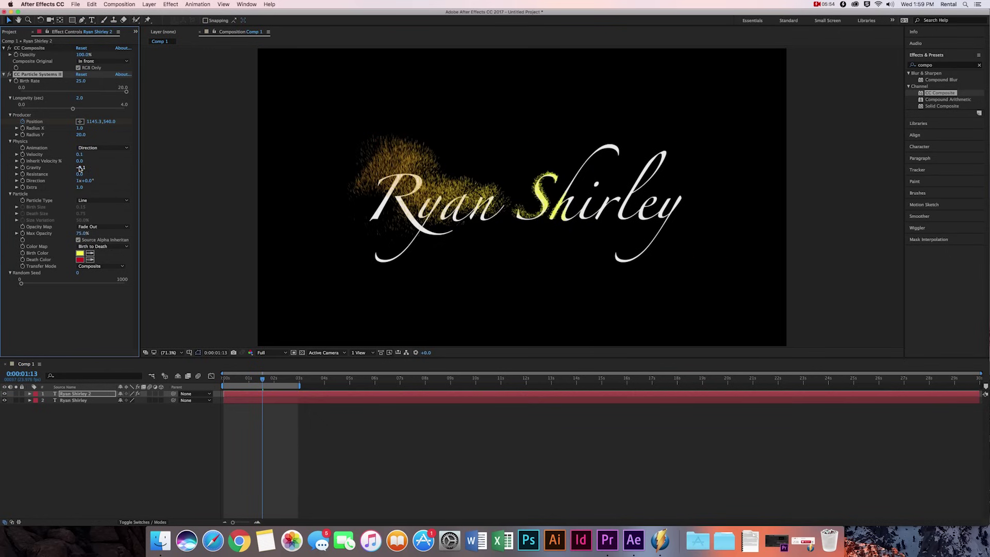
{"action": "key", "text": "space"}
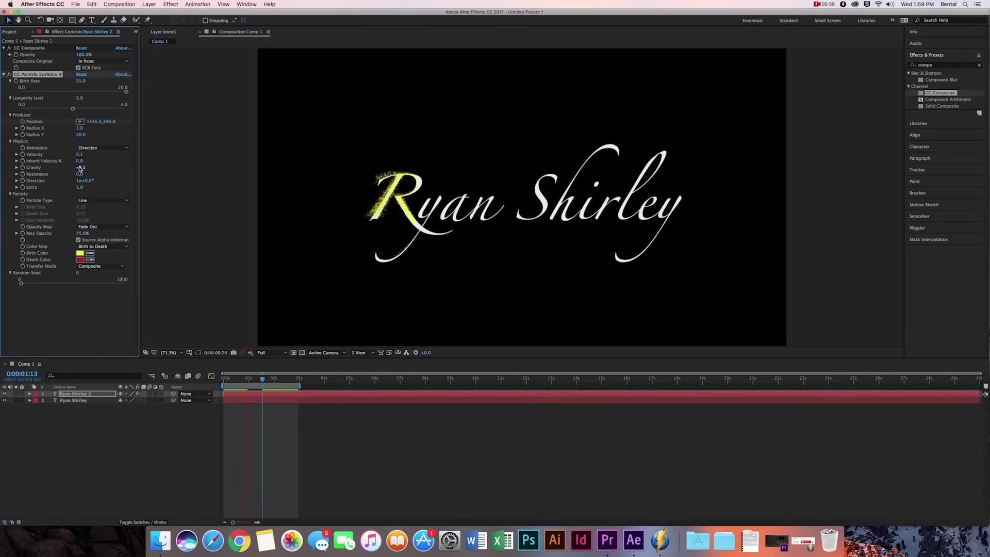
{"action": "key", "text": "space"}
- Set Extra to 20 and Max Opacity to 25%
{"action": "left_click", "coordinate": [80, 188]}
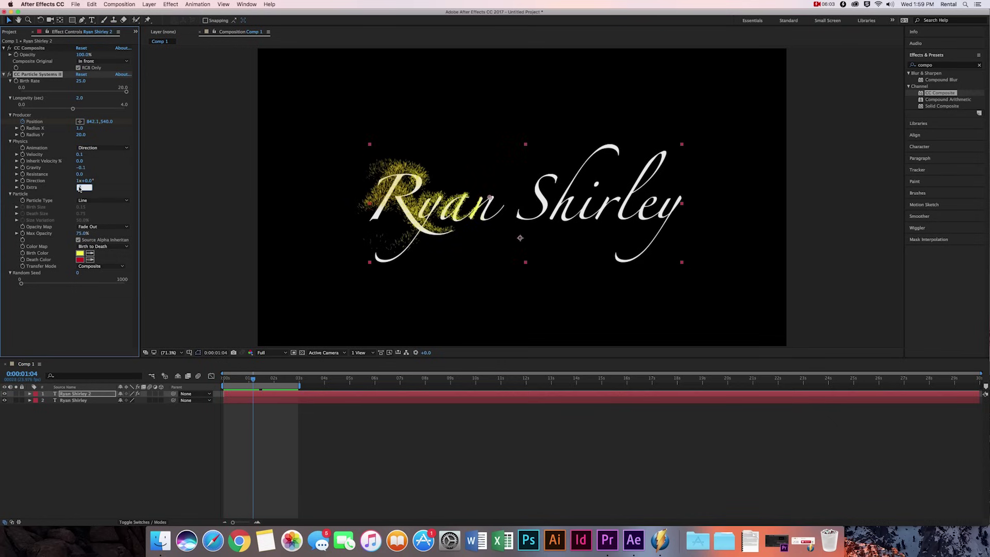
{"action": "type", "text": "20"}
{"action": "key", "text": "Return"}
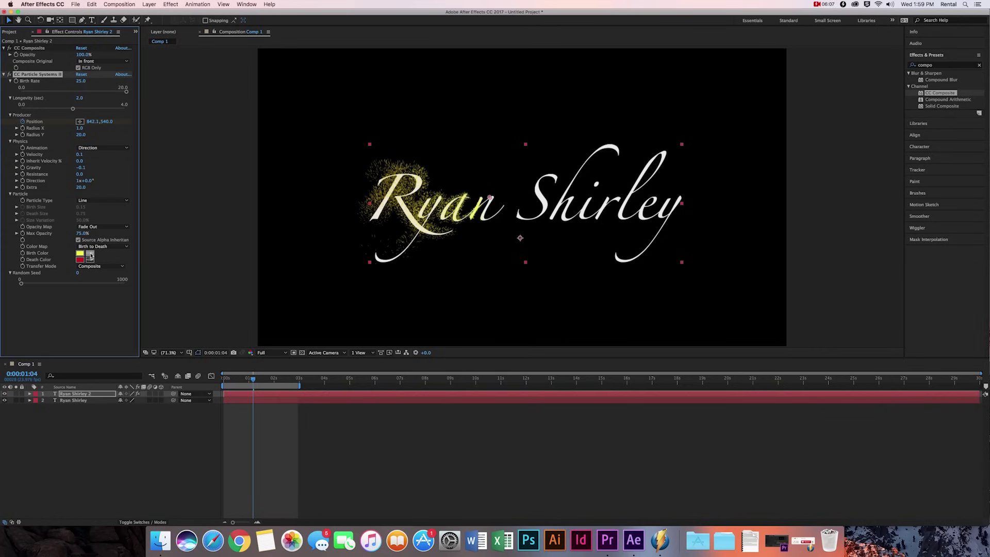
{"action": "left_click", "coordinate": [95, 234]}
{"action": "type", "text": "25"}
{"action": "key", "text": "Return"}
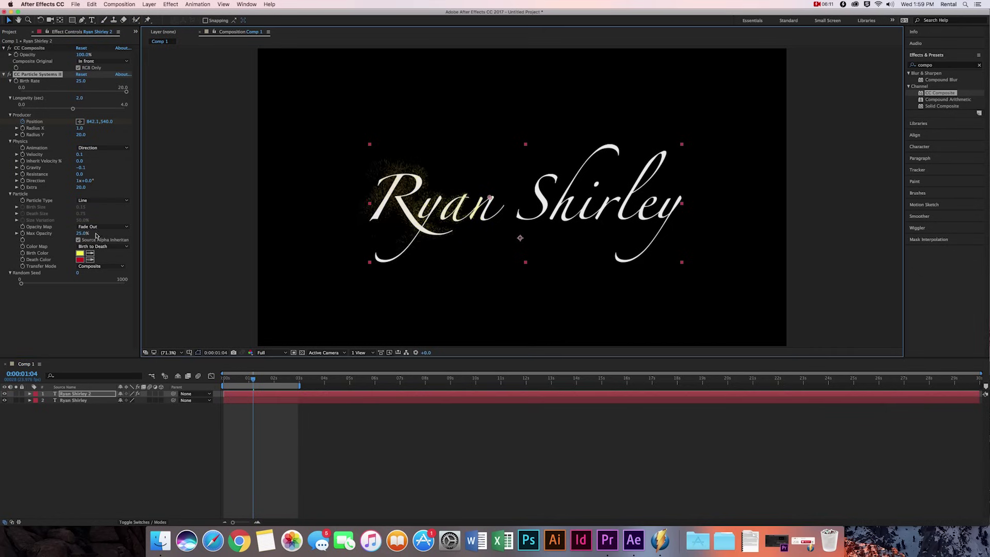
{"action": "left_click", "coordinate": [80, 253]}
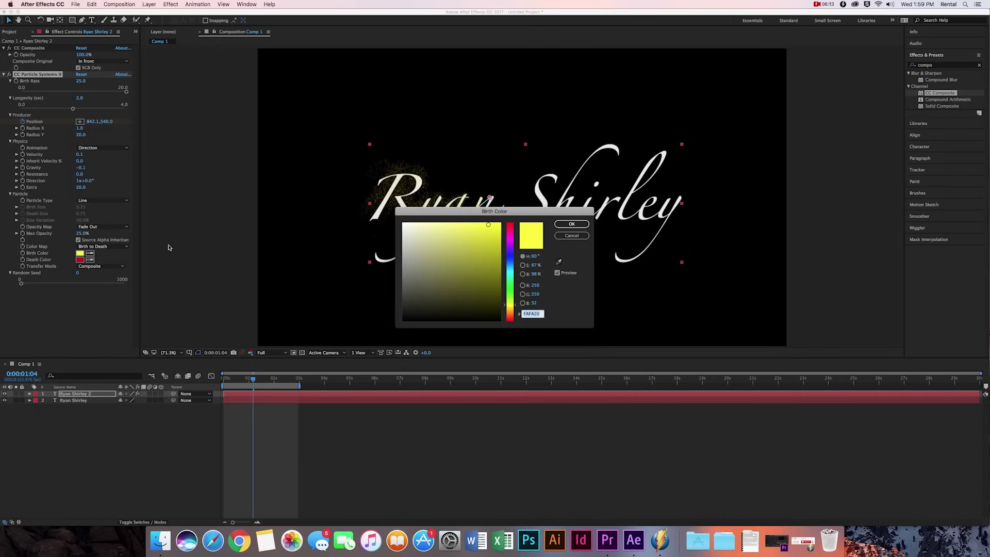
- Change Birth Color to F3F3F3 and Death Color to C4C4C4, then preview the particles
{"action": "left_click", "coordinate": [403, 227]}
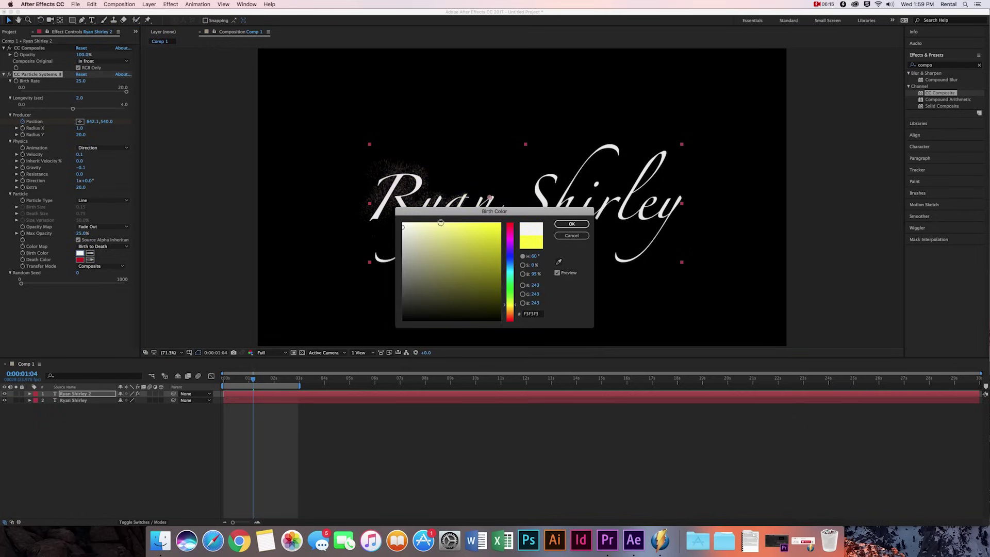
{"action": "left_click", "coordinate": [572, 225]}
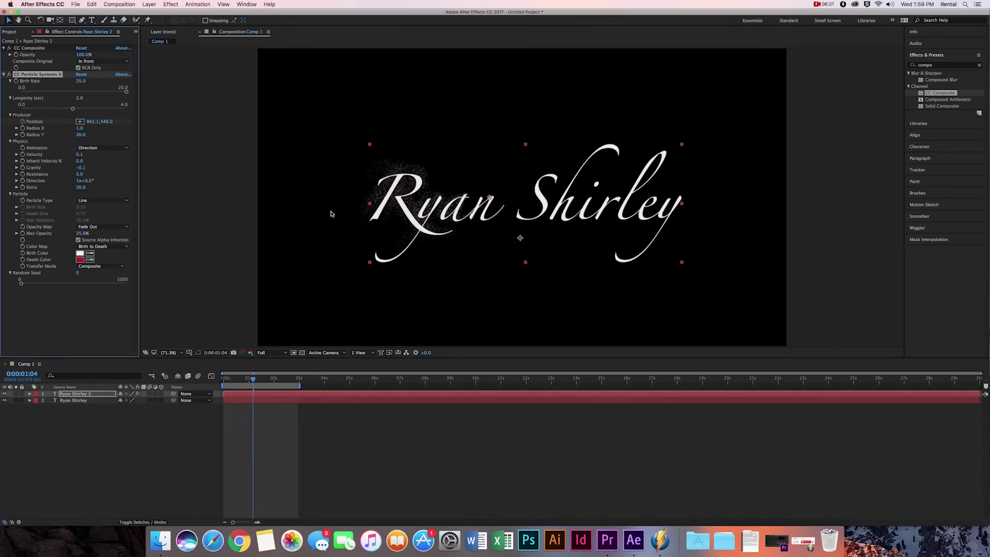
{"action": "left_click", "coordinate": [80, 259]}
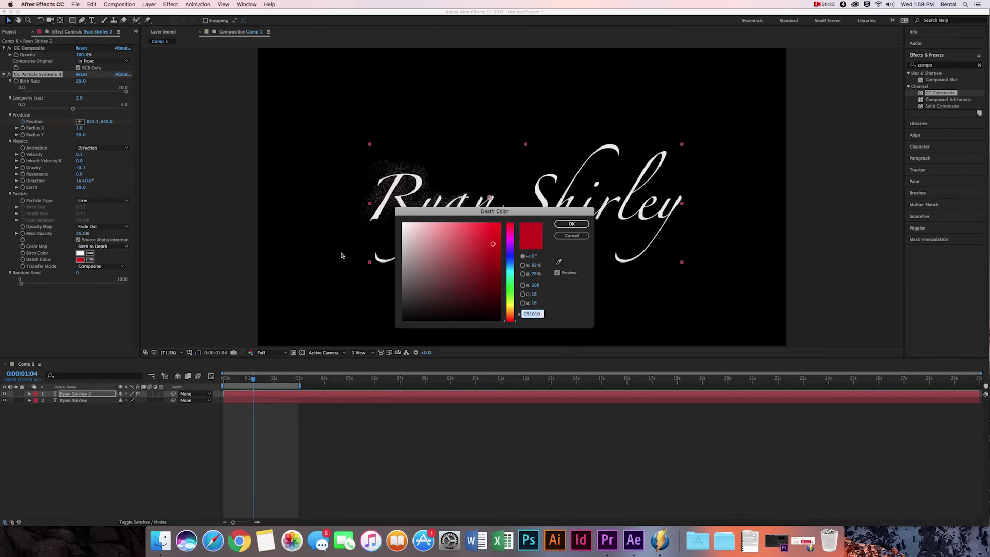
{"action": "mouse_move", "coordinate": [490, 245]}
{"action": "left_mouse_down"}
{"action": "mouse_move", "coordinate": [376, 254]}
{"action": "mouse_move", "coordinate": [376, 245]}
{"action": "left_mouse_up"}
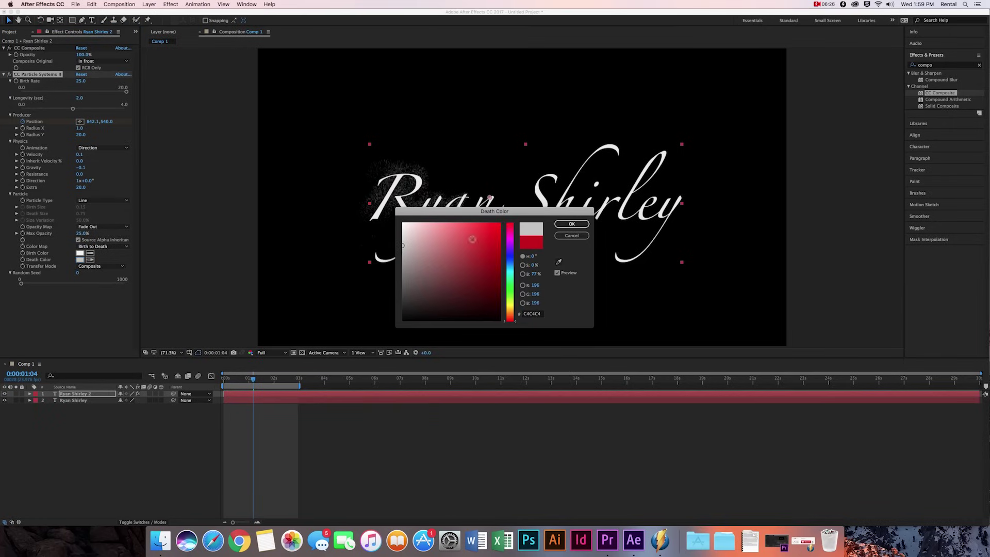
{"action": "left_click", "coordinate": [572, 225]}
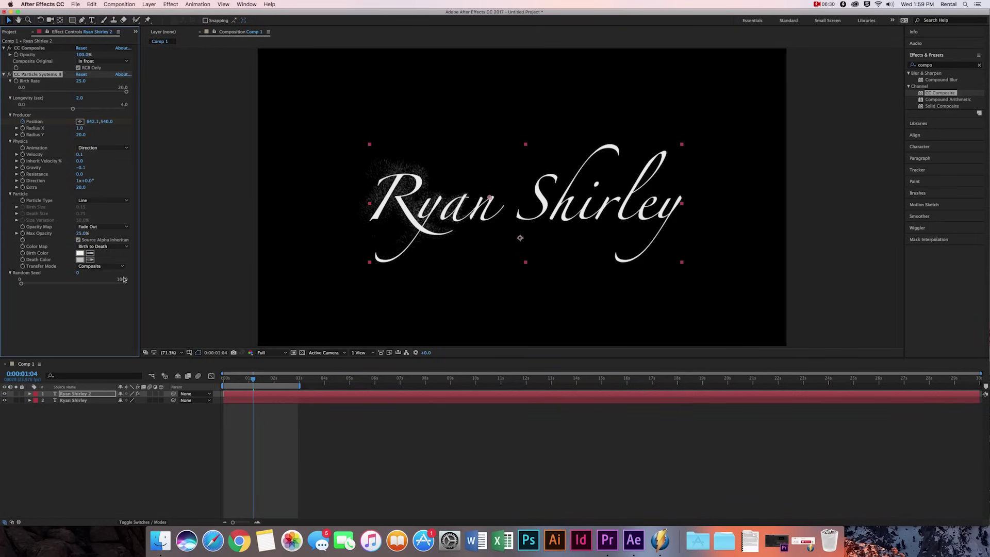
{"action": "key", "text": "space"}
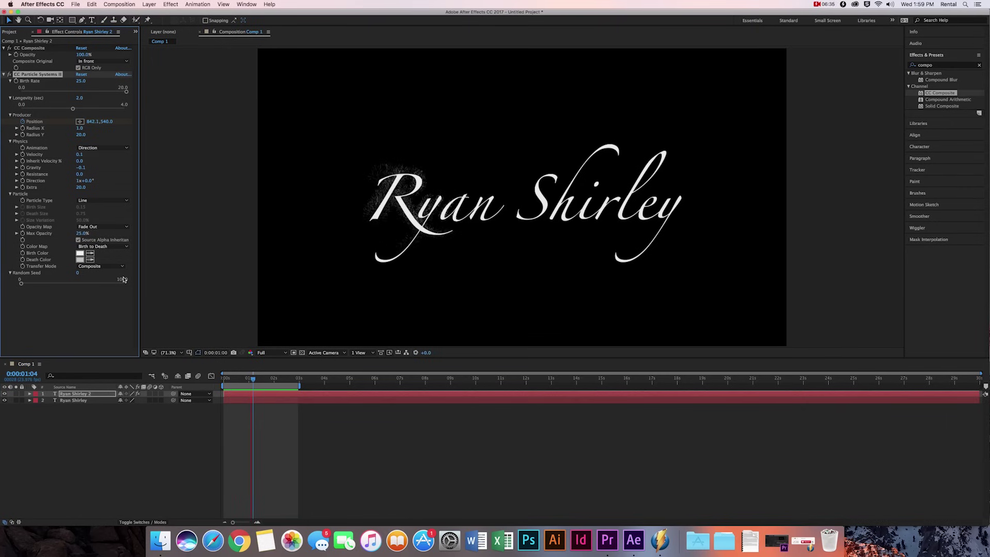
{"action": "key", "text": "space"}
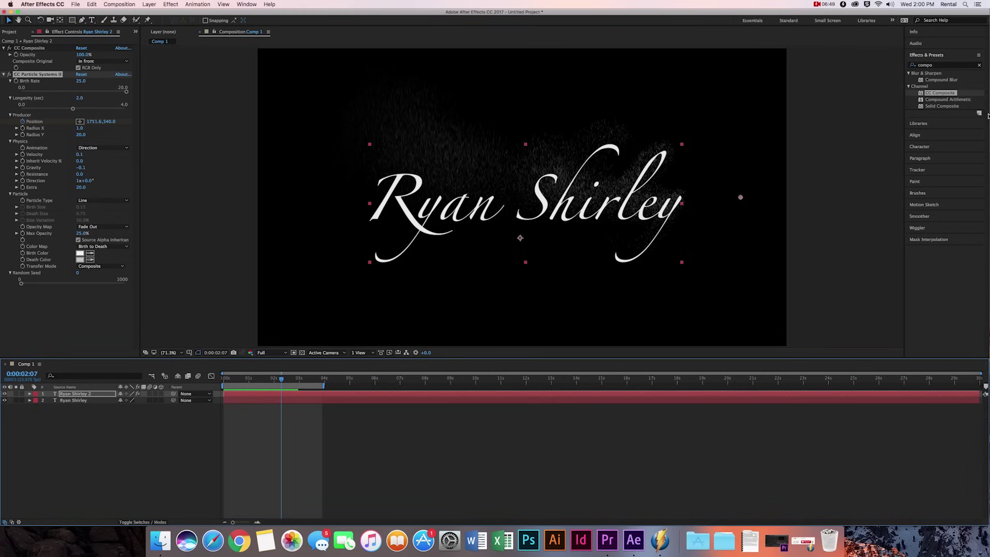
- Apply the Linear Wipe preset to the lower text layer and preview the wipe
{"action": "left_click", "coordinate": [941, 66]}
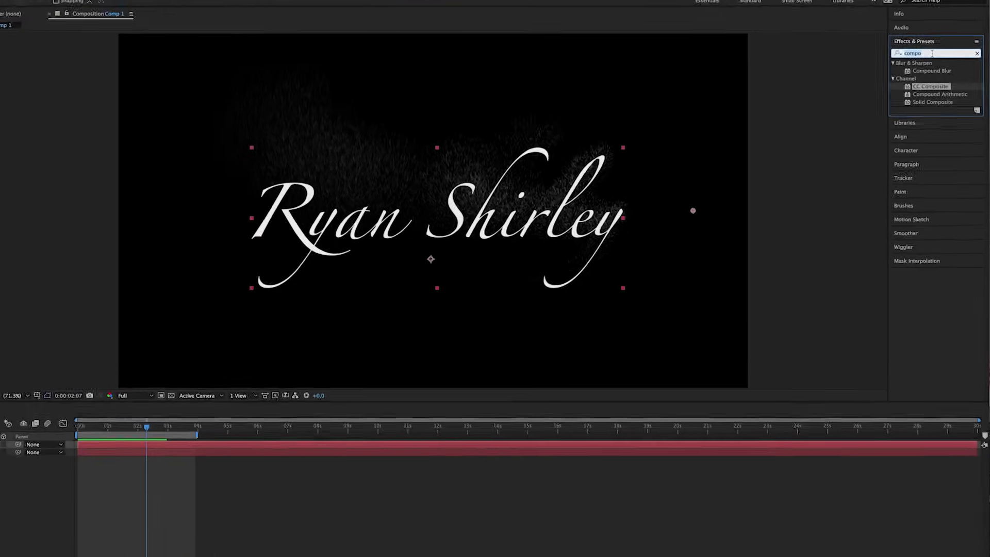
{"action": "type", "text": "lin"}
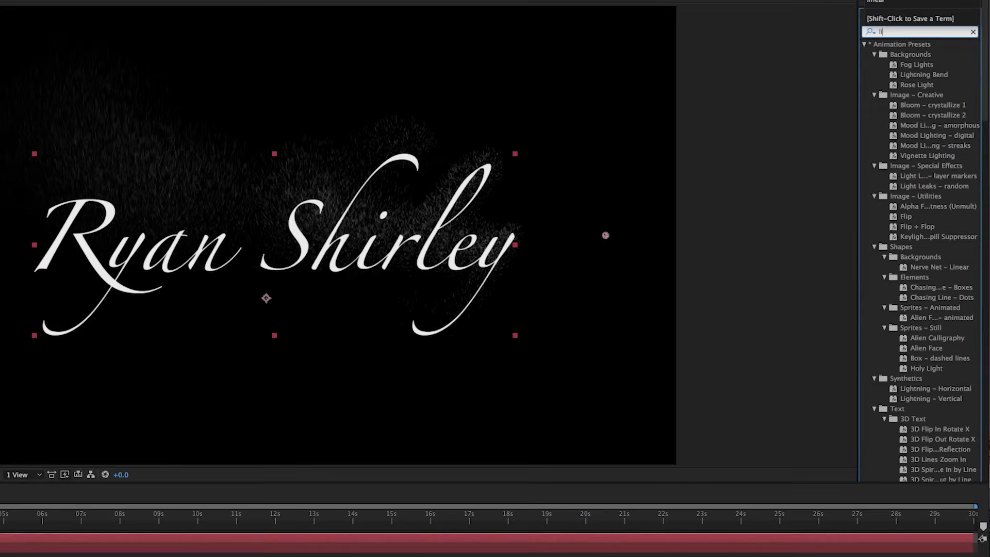
{"action": "type", "text": "ear"}
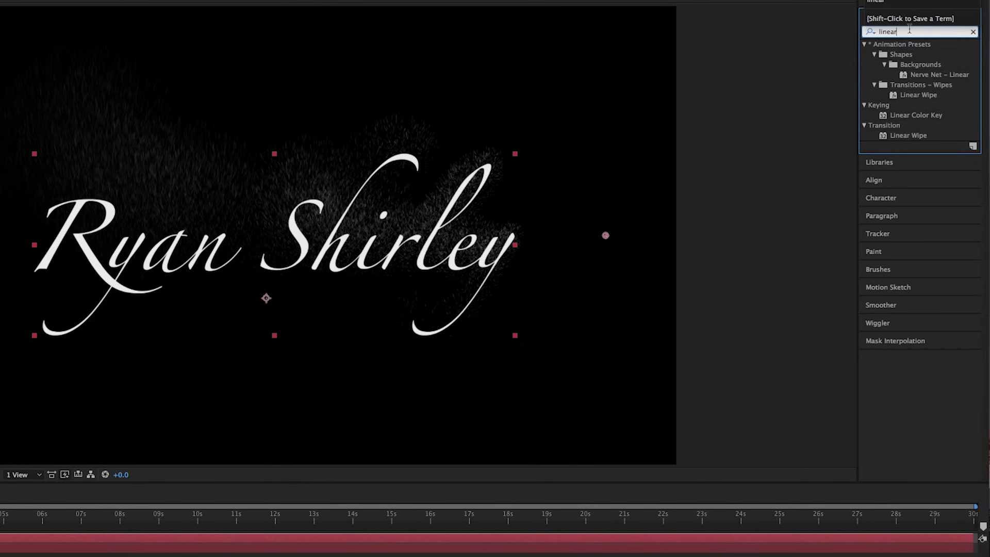
{"action": "left_click", "coordinate": [918, 95]}
{"action": "left_click", "coordinate": [337, 508]}
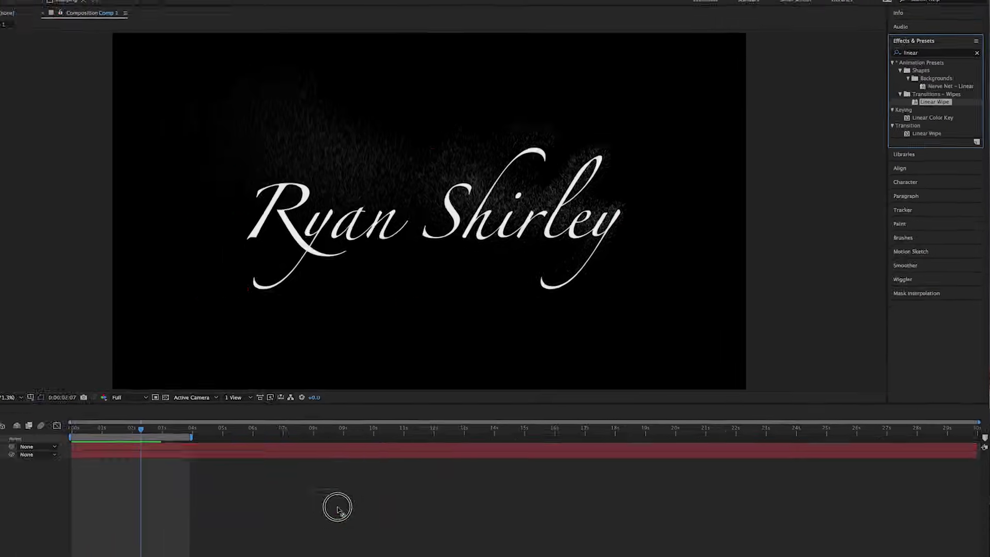
{"action": "left_click", "coordinate": [325, 456]}
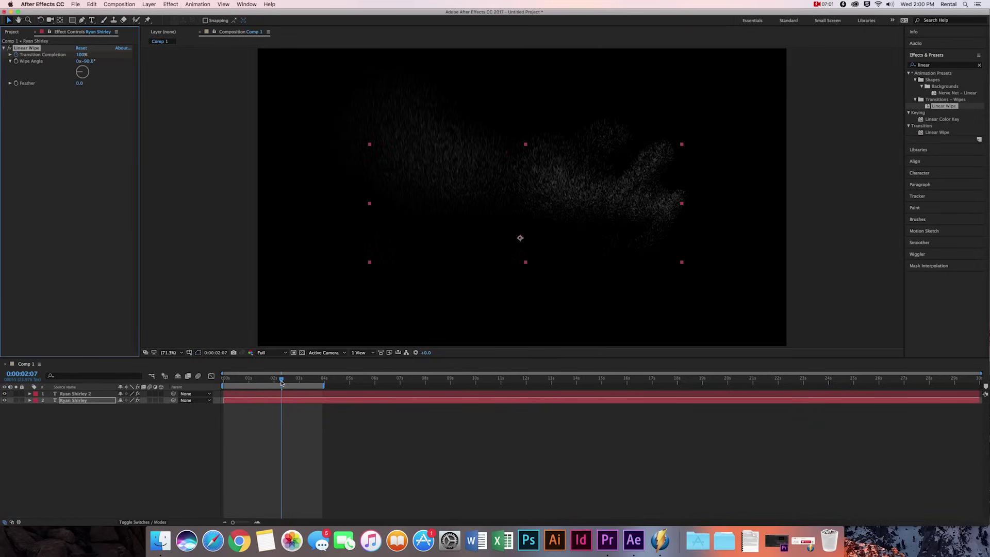
{"action": "left_click_drag", "start_coordinate": [282, 383], "coordinate": [224, 382]}
{"action": "key", "text": "space"}
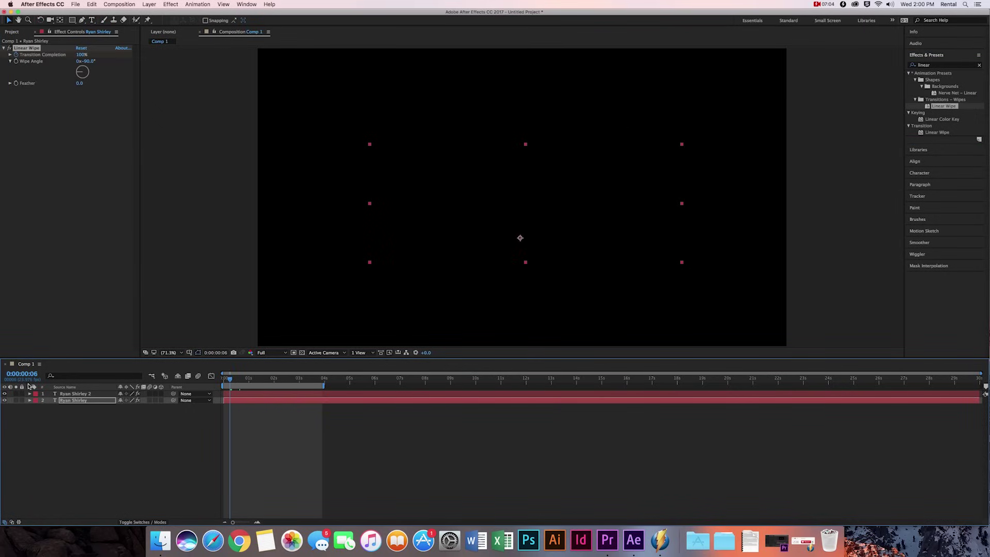
- Delete the Linear Wipe preset's Transition Completion keyframes
{"action": "left_click", "coordinate": [30, 394]}
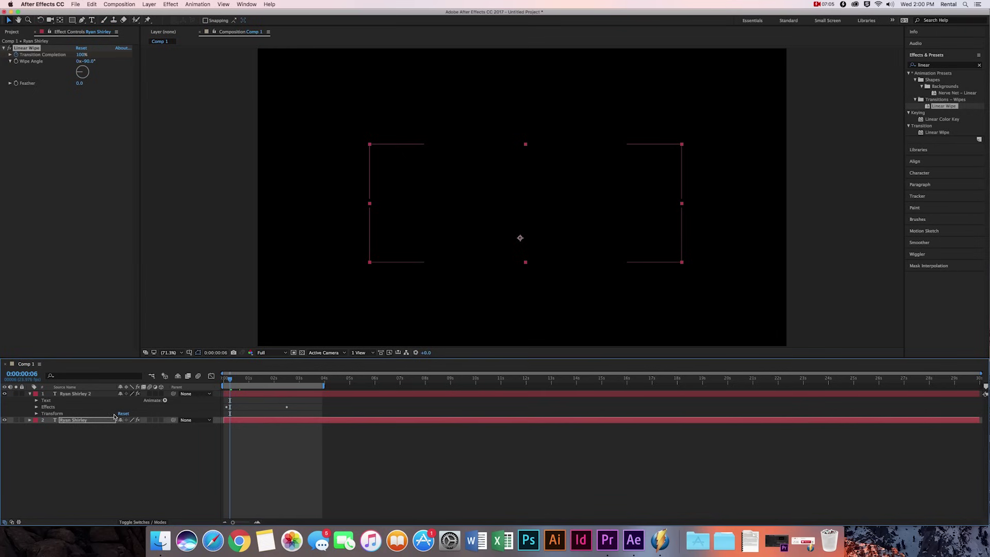
{"action": "left_click", "coordinate": [36, 407]}
{"action": "left_click", "coordinate": [30, 435]}
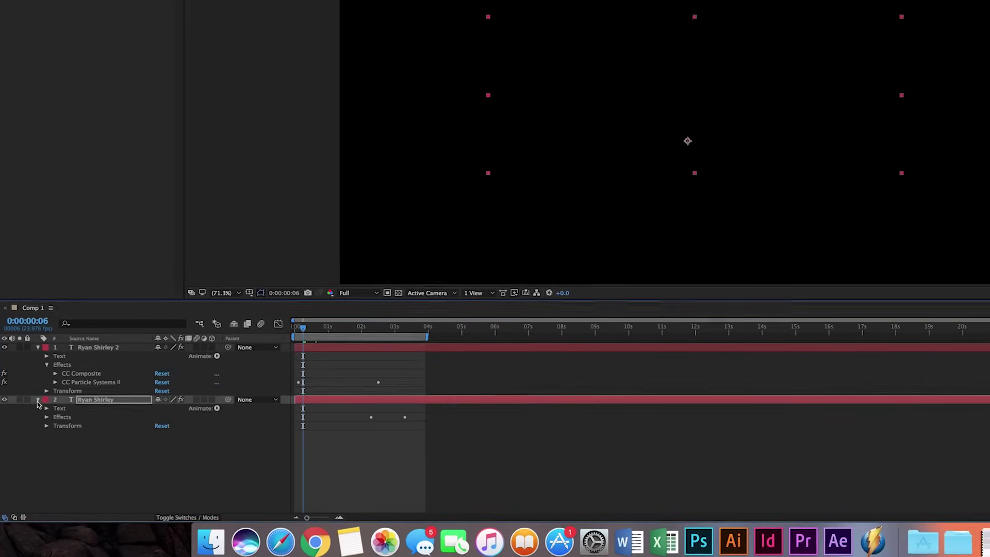
{"action": "left_click", "coordinate": [46, 416]}
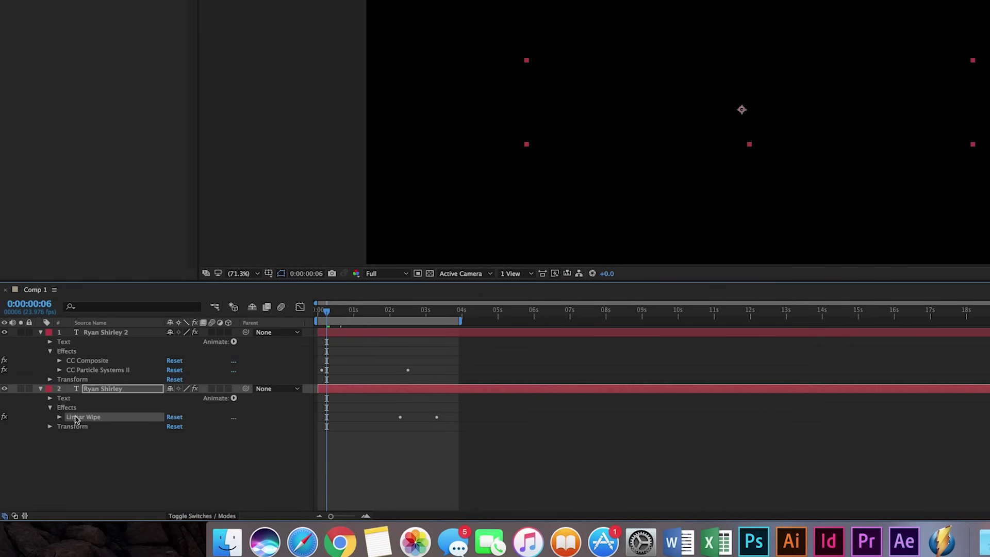
{"action": "left_click", "coordinate": [59, 418]}
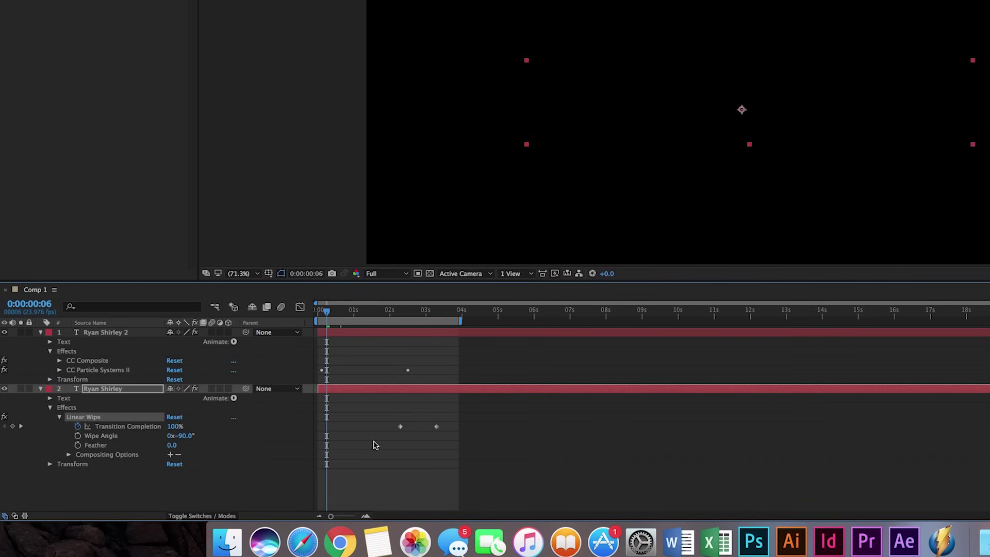
{"action": "left_click_drag", "start_coordinate": [367, 417], "coordinate": [464, 437]}
{"action": "key", "text": "Delete"}
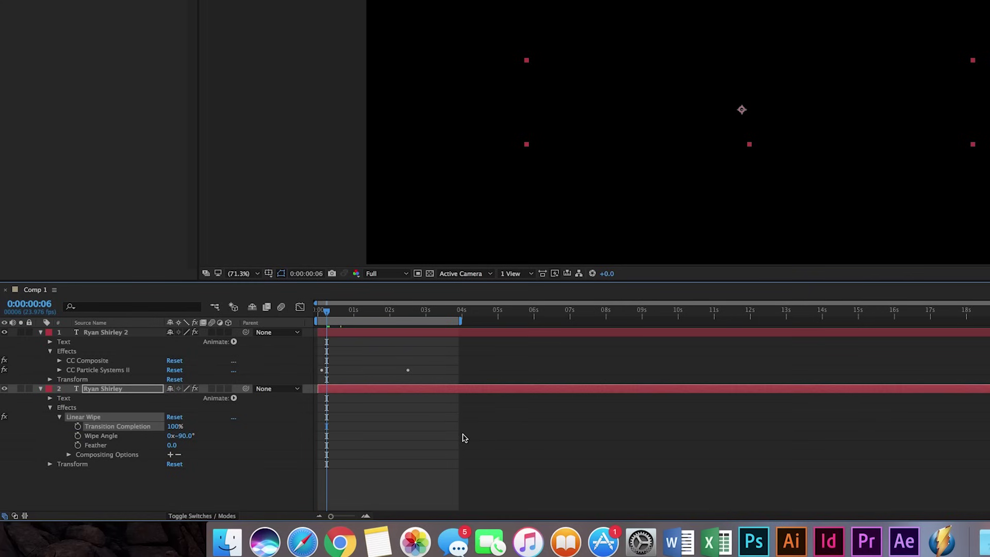
- Expand CC Particle Systems II Producer to expose the emitter Position keyframes
{"action": "left_click", "coordinate": [59, 371]}
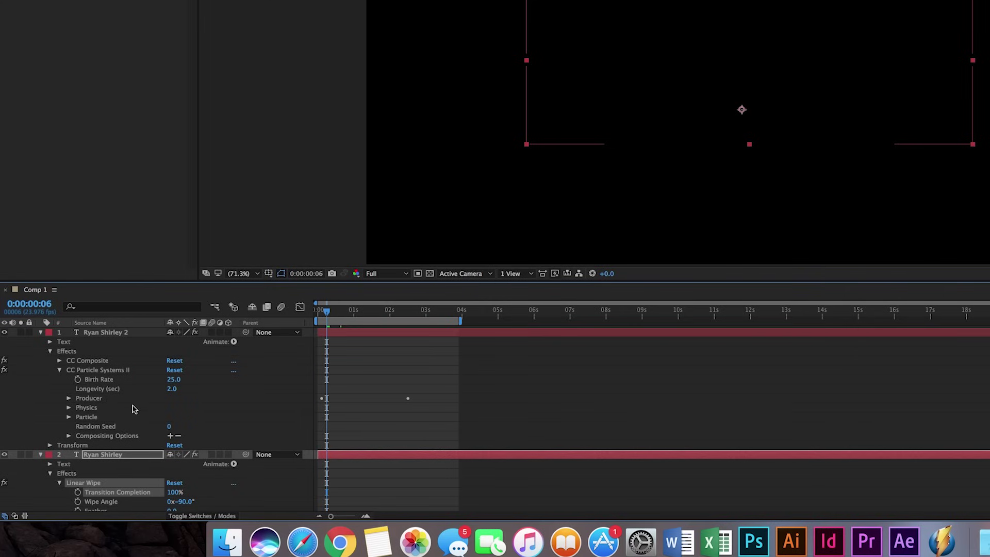
{"action": "left_click", "coordinate": [68, 399]}
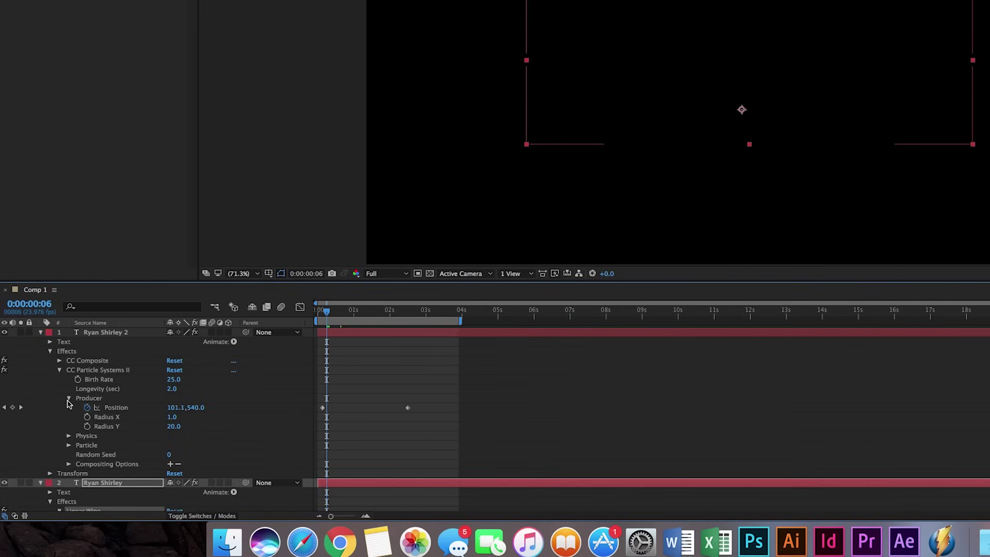
{"action": "left_click", "coordinate": [4, 408]}
{"action": "scroll", "coordinate": [354, 411], "scroll_direction": "down", "scroll_amount": 3}
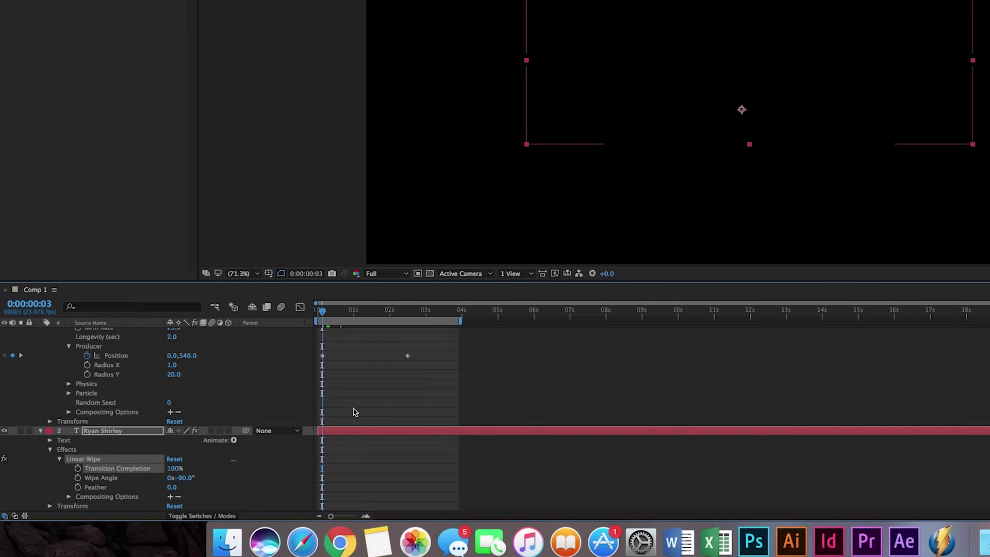
- Keyframe Transition Completion from 0% at 0:00:00:03 to 100% at 0:00:02:12
{"action": "left_click", "coordinate": [77, 468]}
{"action": "left_click", "coordinate": [174, 469]}
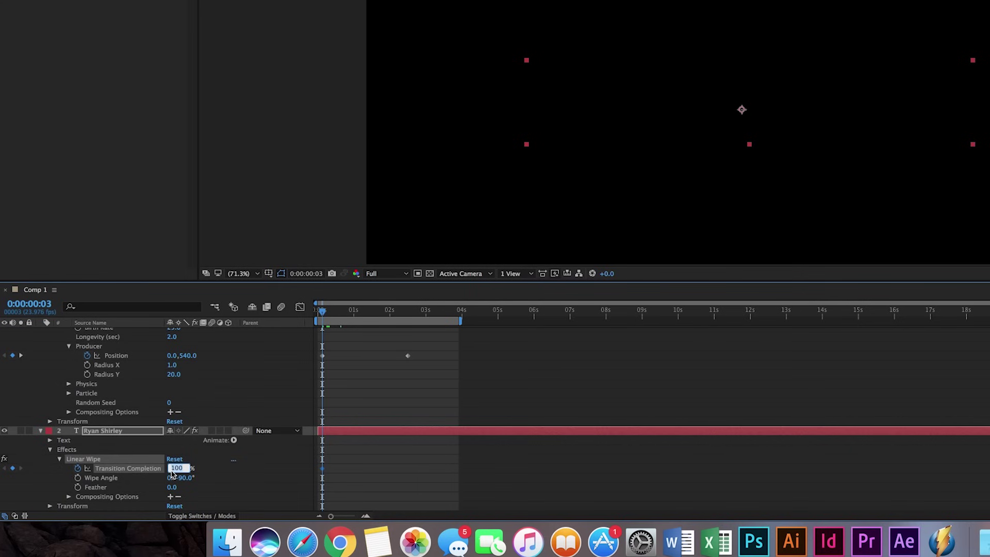
{"action": "type", "text": "0"}
{"action": "key", "text": "Return"}
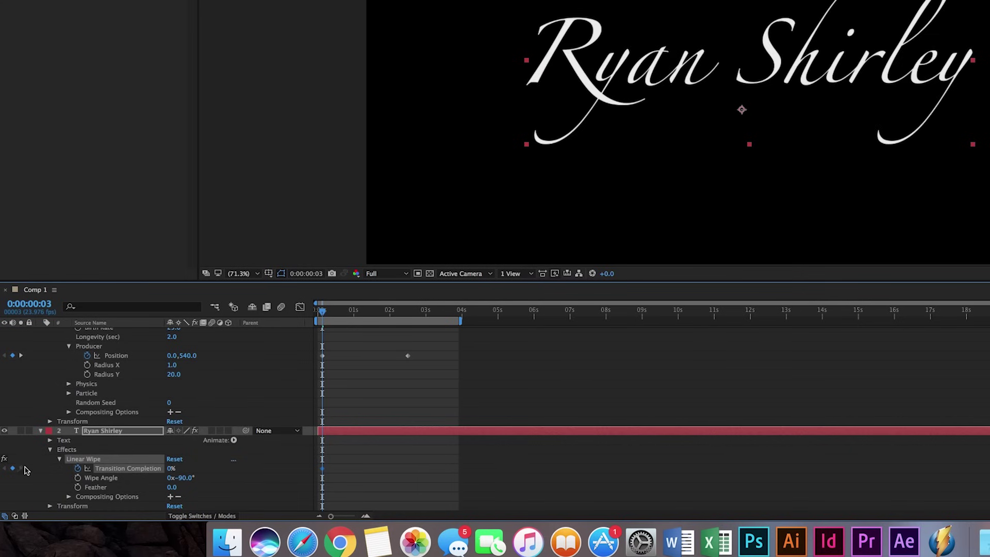
{"action": "left_click", "coordinate": [21, 355]}
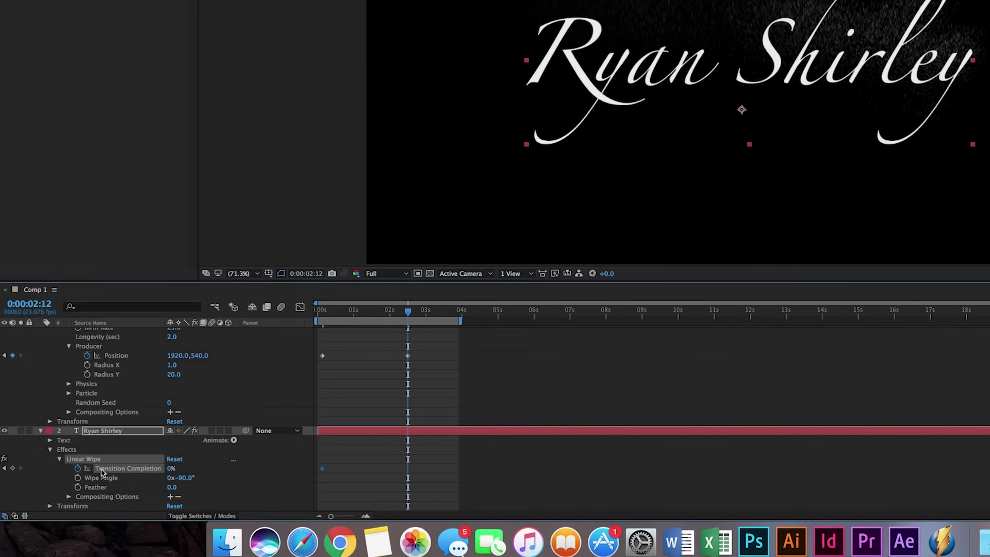
{"action": "left_click", "coordinate": [171, 469]}
{"action": "type", "text": "00"}
{"action": "key", "text": "Return"}
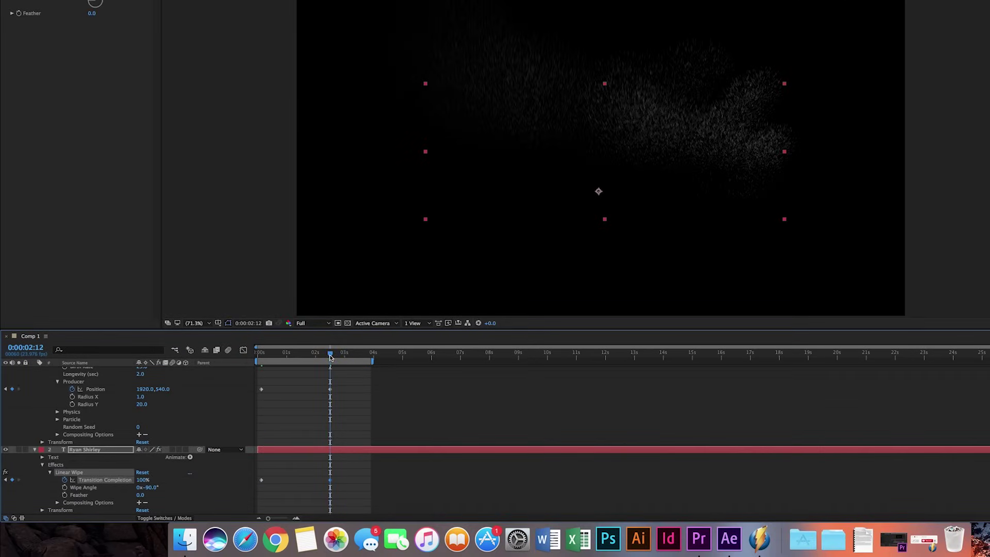
{"action": "left_click_drag", "start_coordinate": [330, 354], "coordinate": [311, 357]}
- Change the Linear Wipe angle to -270° so the name wipes left to right, then preview it
{"action": "left_click", "coordinate": [152, 488]}
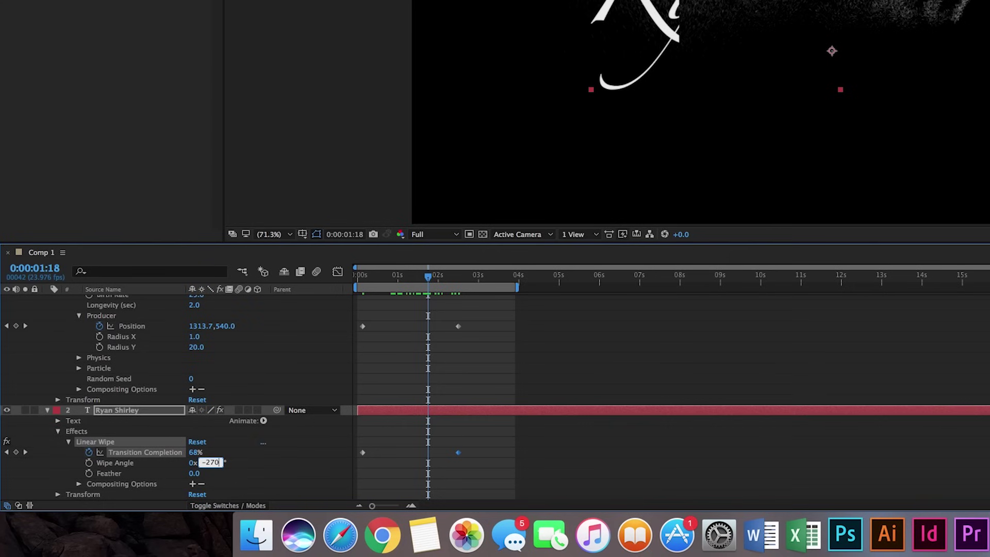
{"action": "key", "text": "Return"}
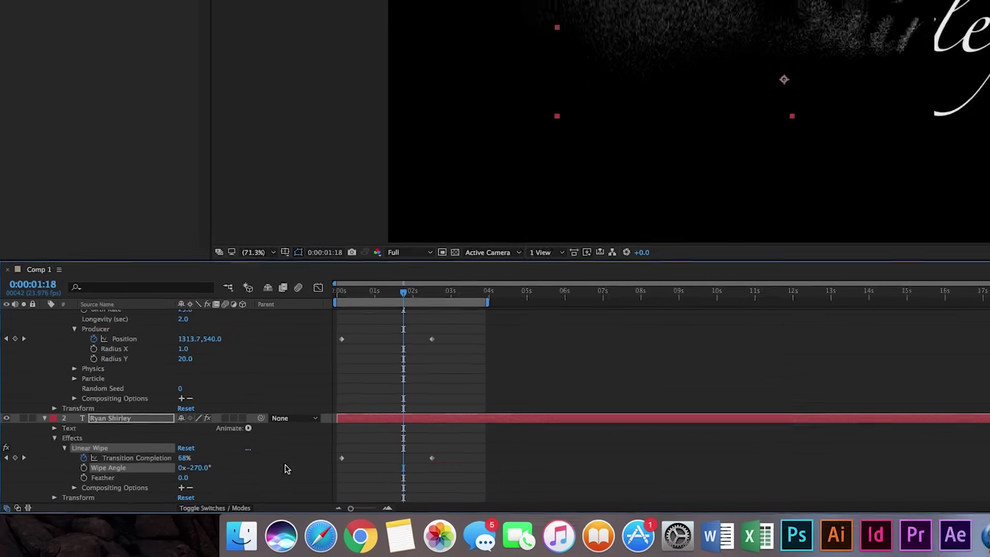
{"action": "left_click_drag", "start_coordinate": [308, 356], "coordinate": [263, 359]}
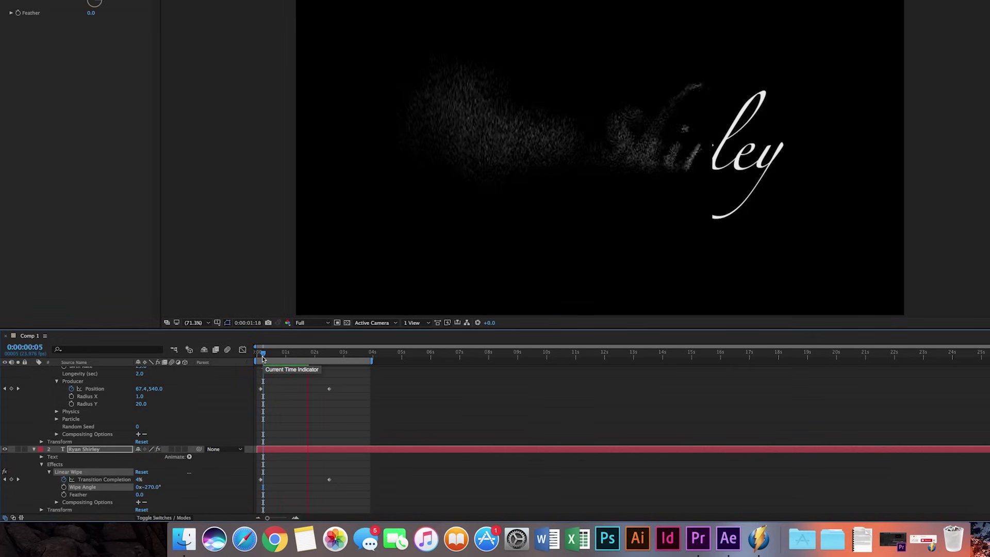
{"action": "key", "text": "space"}
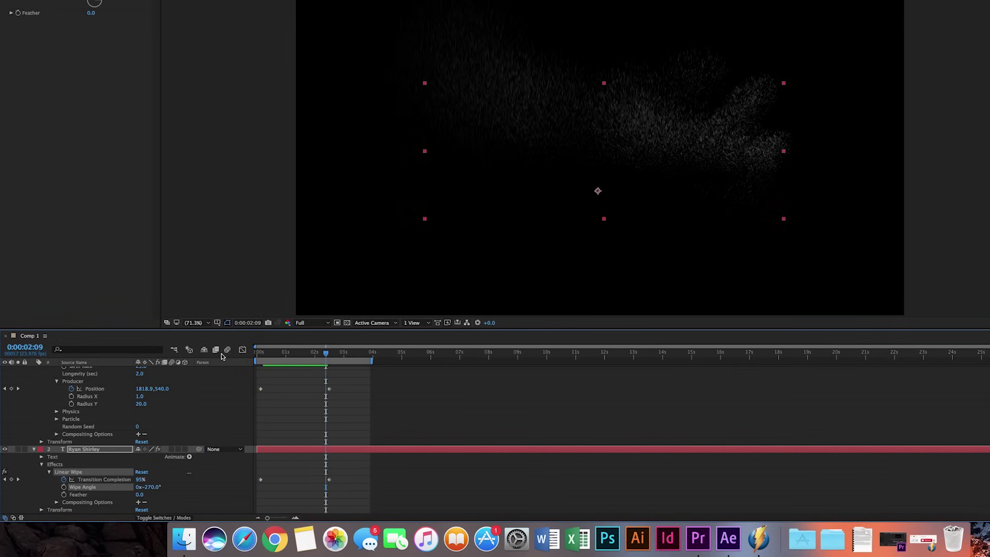
- Soften the wipe edge by raising Linear Wipe Feather to 25, then 50
{"action": "left_click", "coordinate": [138, 495]}
{"action": "left_click_drag", "start_coordinate": [326, 352], "coordinate": [285, 359]}
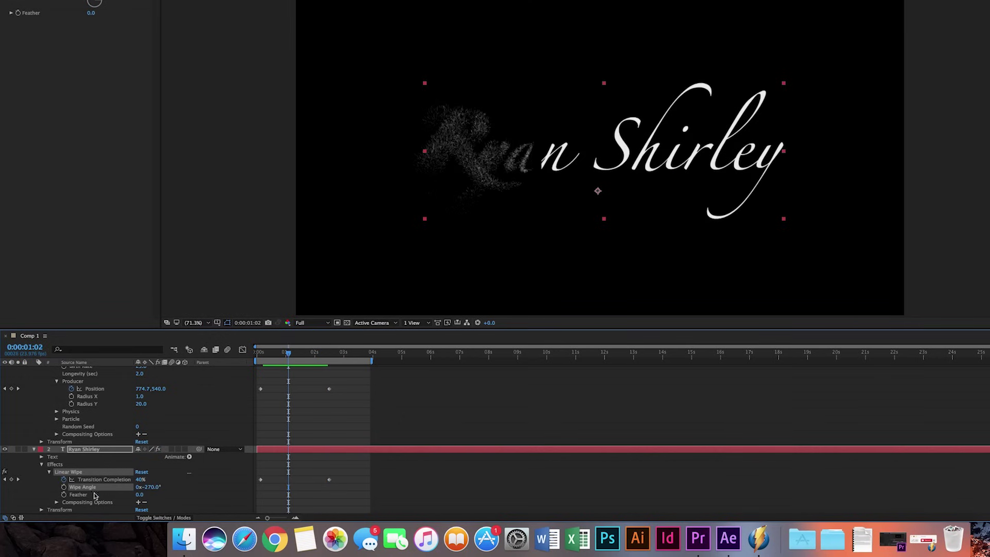
{"action": "left_click", "coordinate": [139, 495]}
{"action": "type", "text": "25"}
{"action": "key", "text": "Return"}
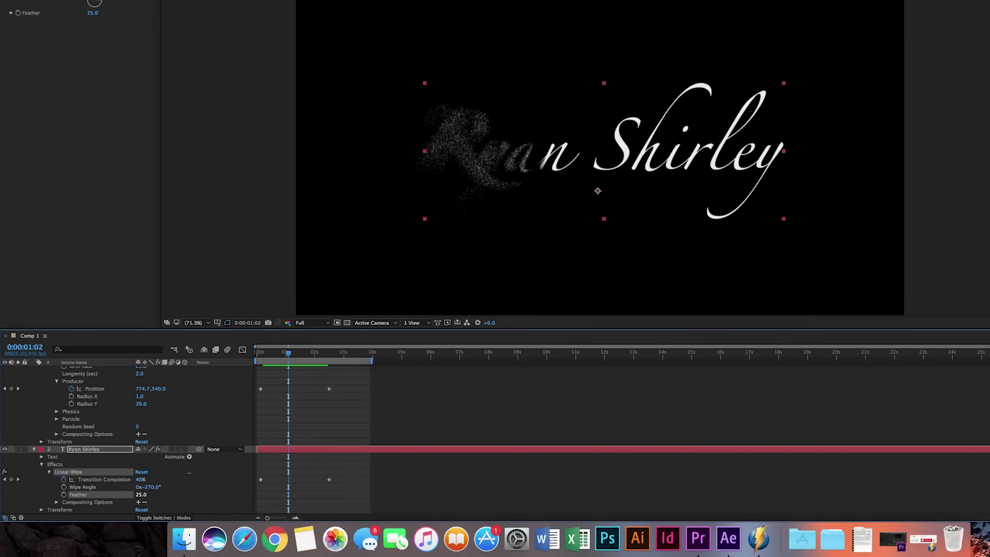
{"action": "left_click", "coordinate": [137, 496]}
{"action": "type", "text": "50"}
{"action": "key", "text": "Return"}
- Shift both Transition Completion keyframes slightly later and preview the wipe from the start
{"action": "left_click_drag", "start_coordinate": [376, 499], "coordinate": [256, 468]}
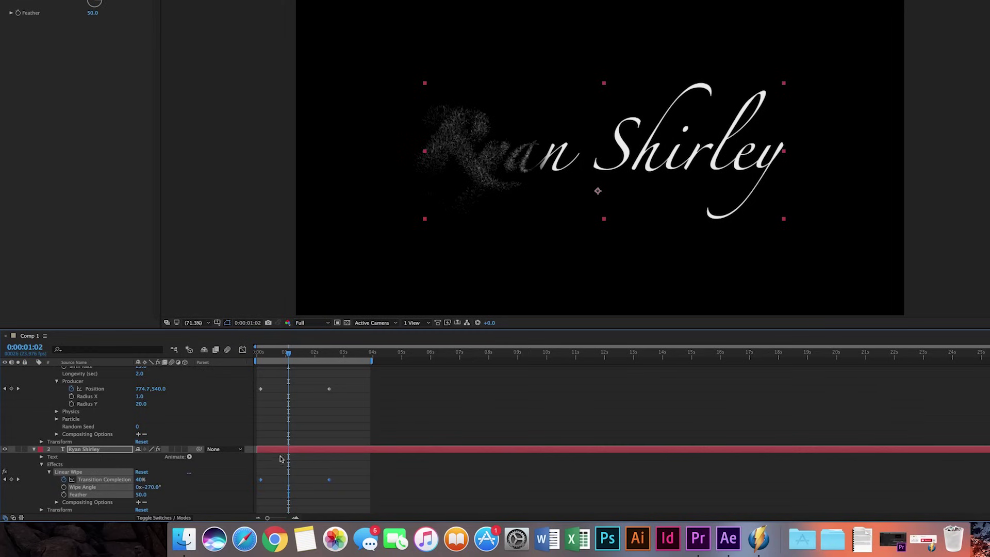
{"action": "left_click", "coordinate": [261, 480]}
{"action": "left_click_drag", "start_coordinate": [260, 483], "coordinate": [263, 481]}
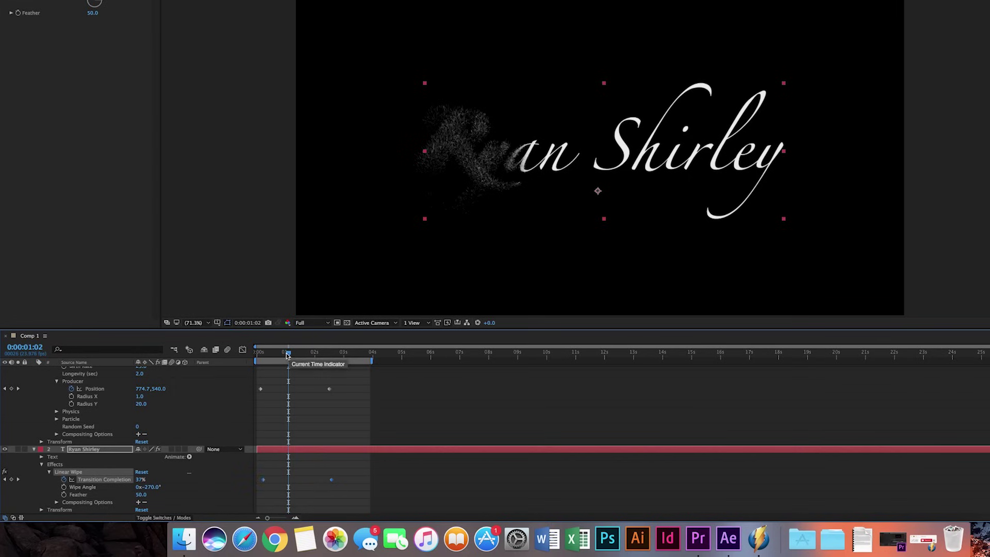
{"action": "left_click_drag", "start_coordinate": [287, 355], "coordinate": [260, 355]}
{"action": "key", "text": "space"}
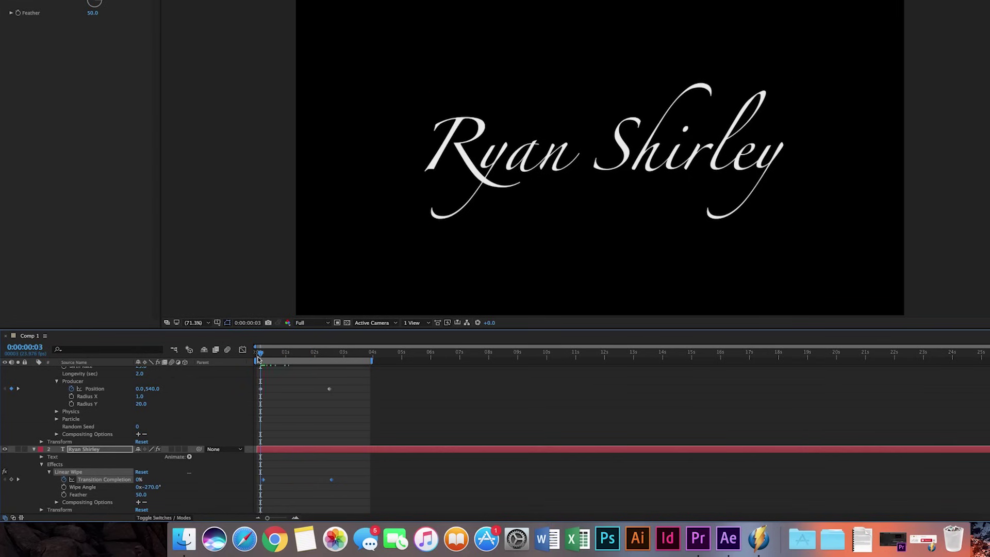